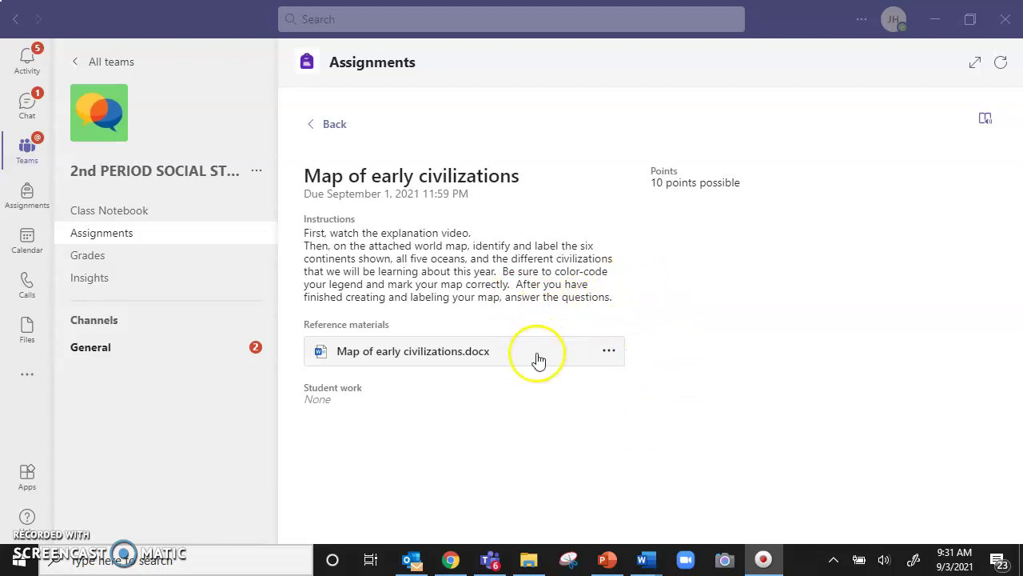
Open the attached 'Map of early civilizations.docx' worksheet from Teams in desktop Word.
click(609, 352)
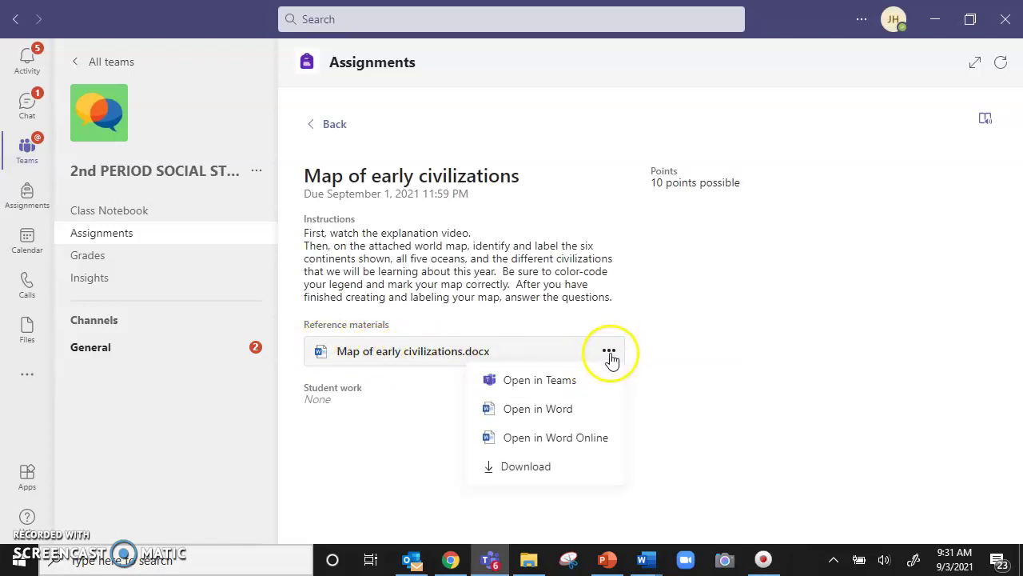
click(585, 412)
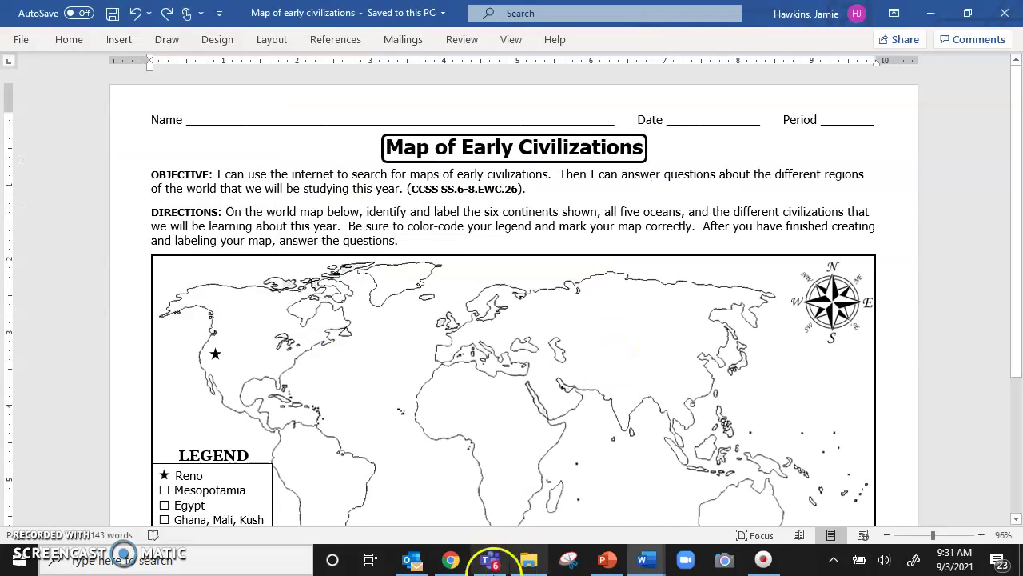
click(490, 559)
click(606, 358)
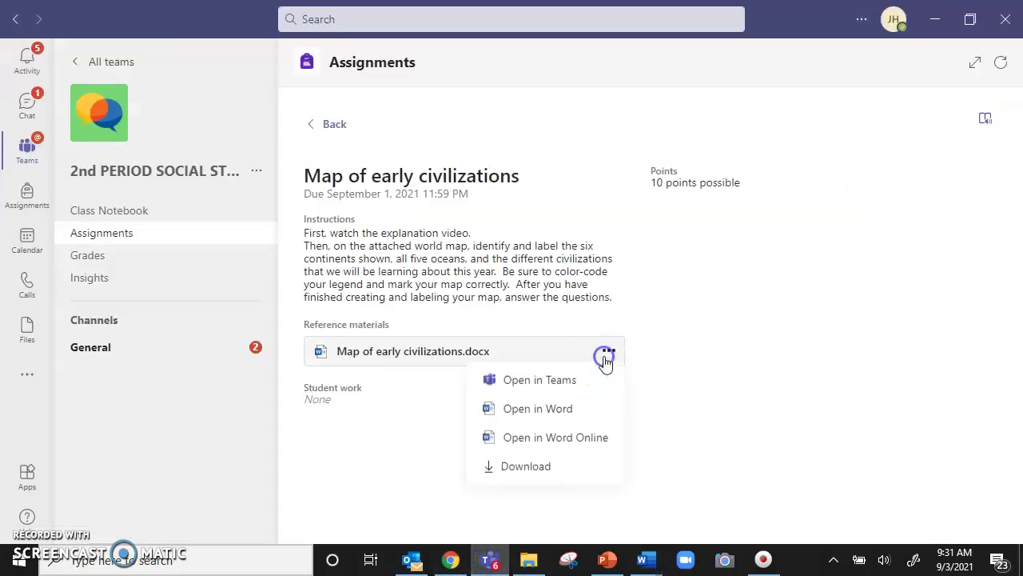
click(579, 416)
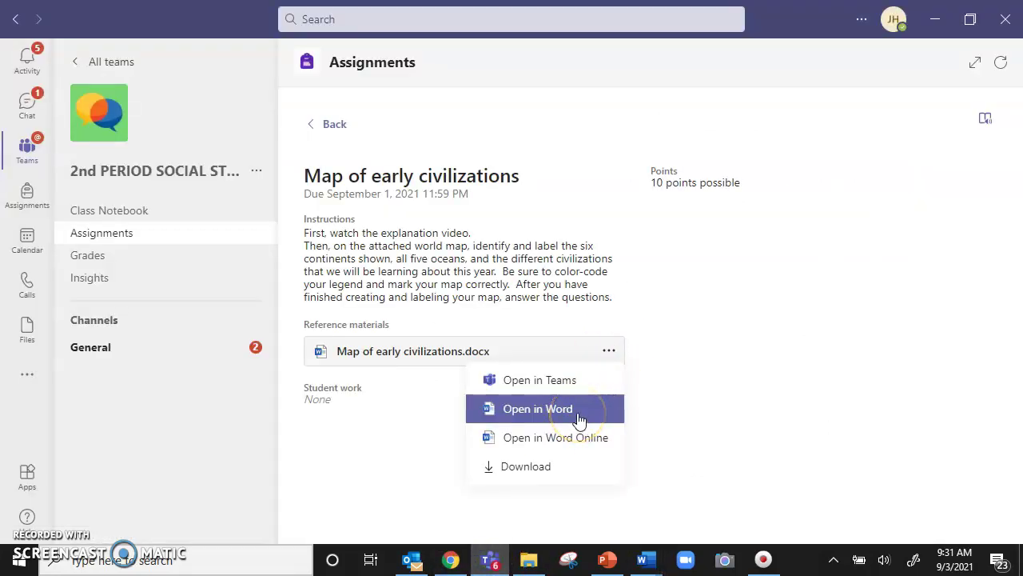
click(602, 444)
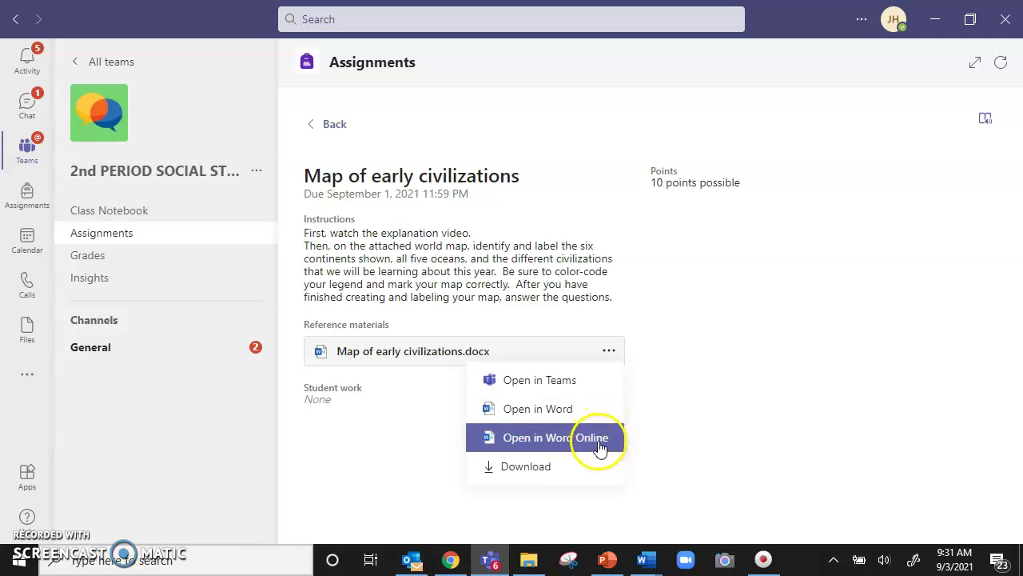
Scroll down through the world map, legend and two questions, then back to the top.
click(491, 559)
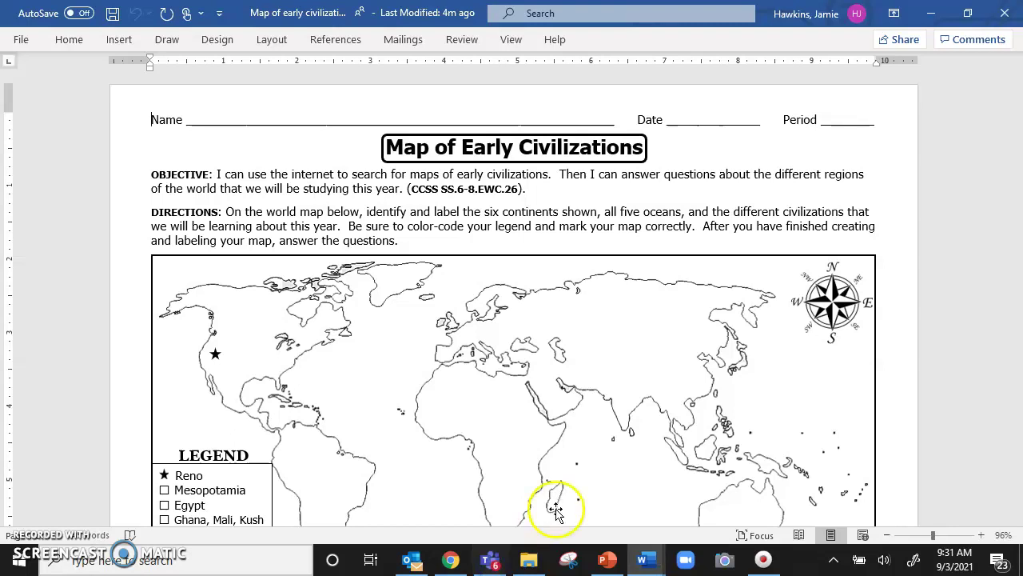
scroll(567, 304, down, 1)
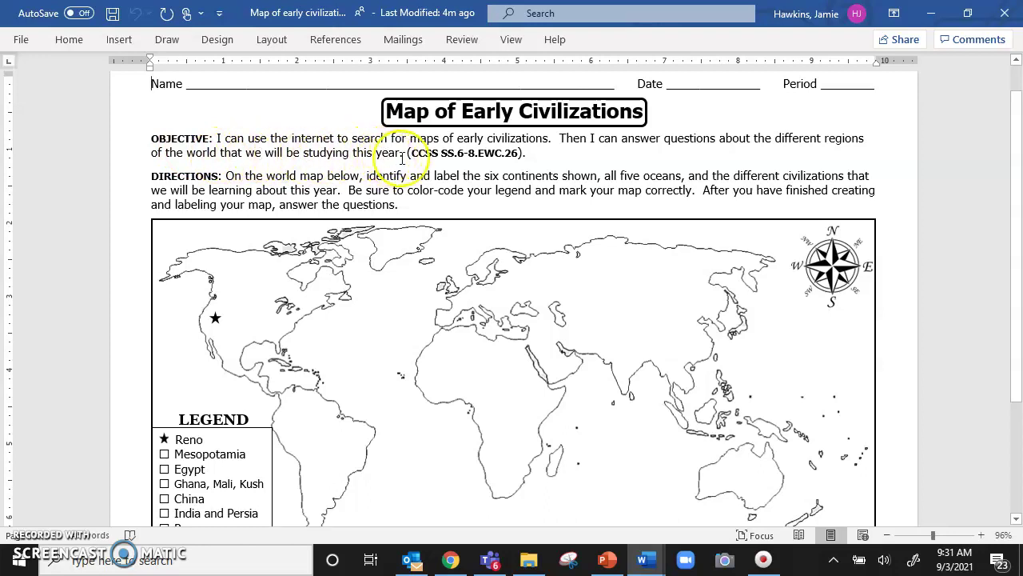
scroll(448, 160, down, 1)
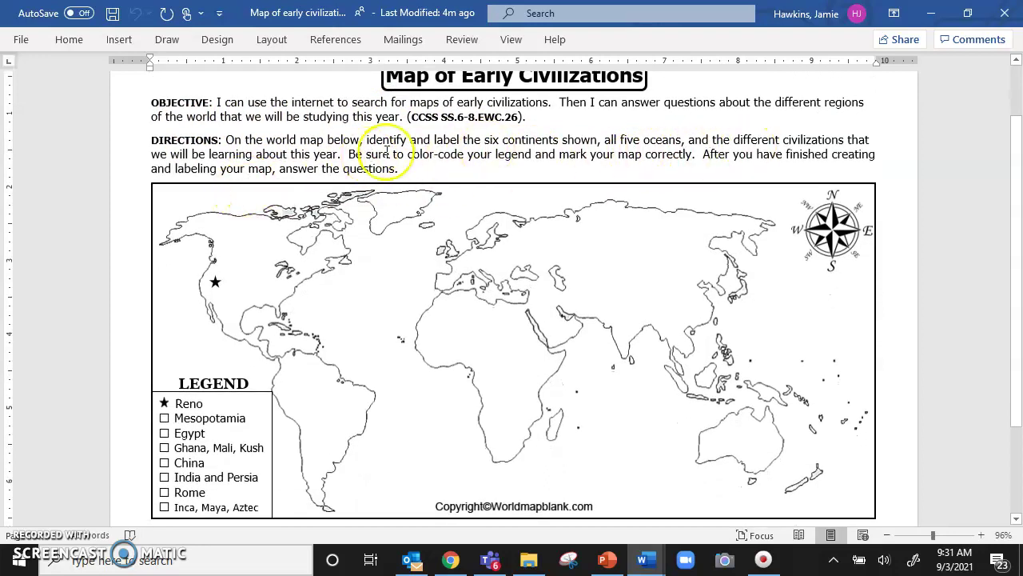
scroll(392, 152, down, 3)
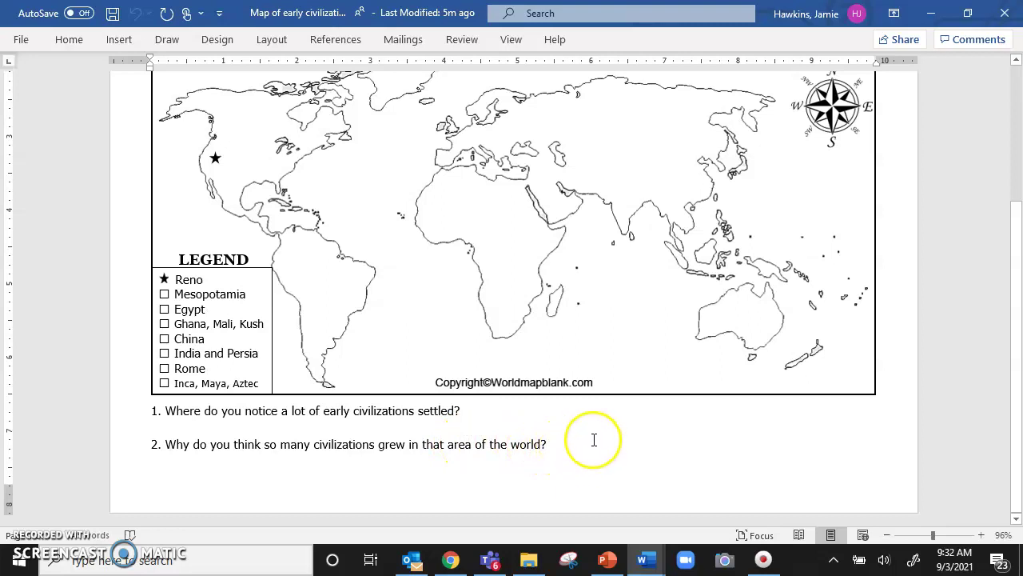
scroll(594, 440, up, 1)
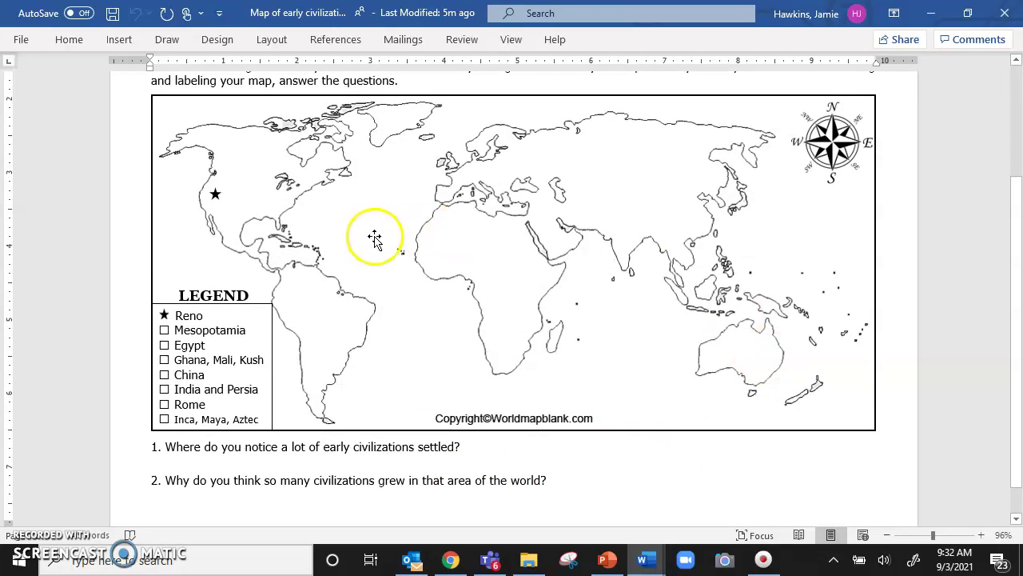
scroll(375, 238, up, 1)
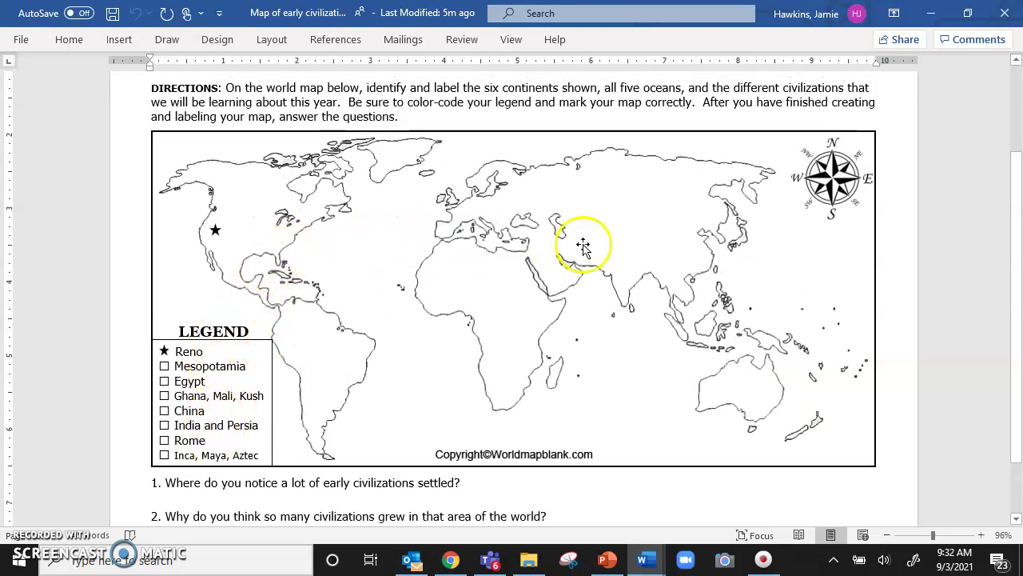
scroll(498, 256, up, 1)
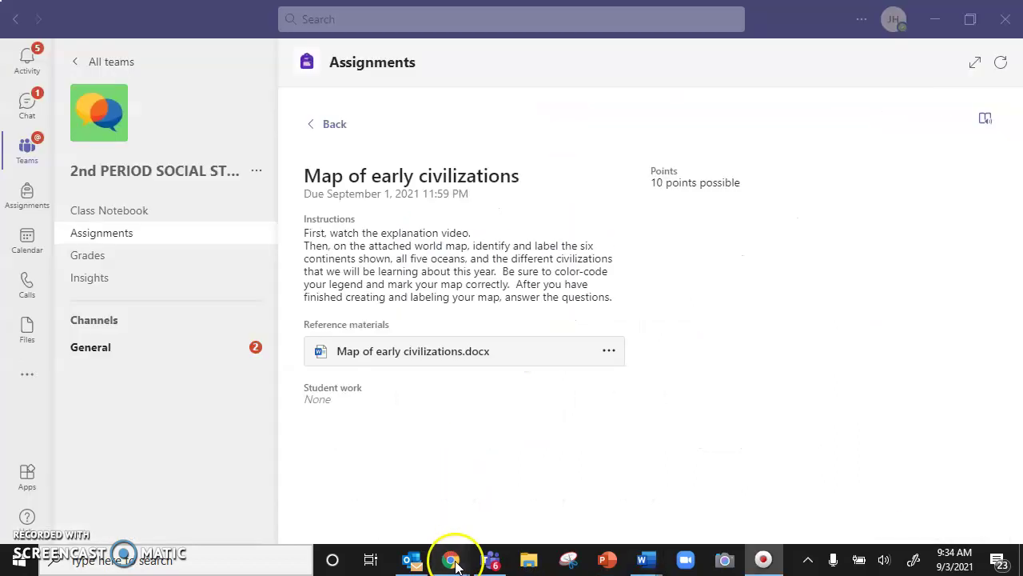
Switch to Chrome and go to the Google homepage.
mouse_move(453, 564)
click(537, 514)
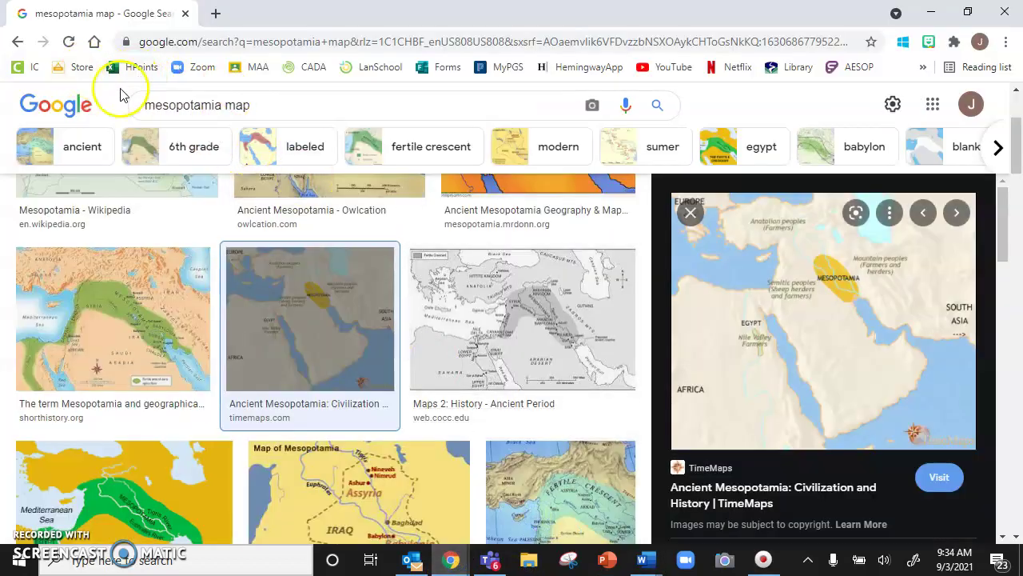
click(90, 103)
Search Google for 'map of continents' and open an image result.
click(536, 237)
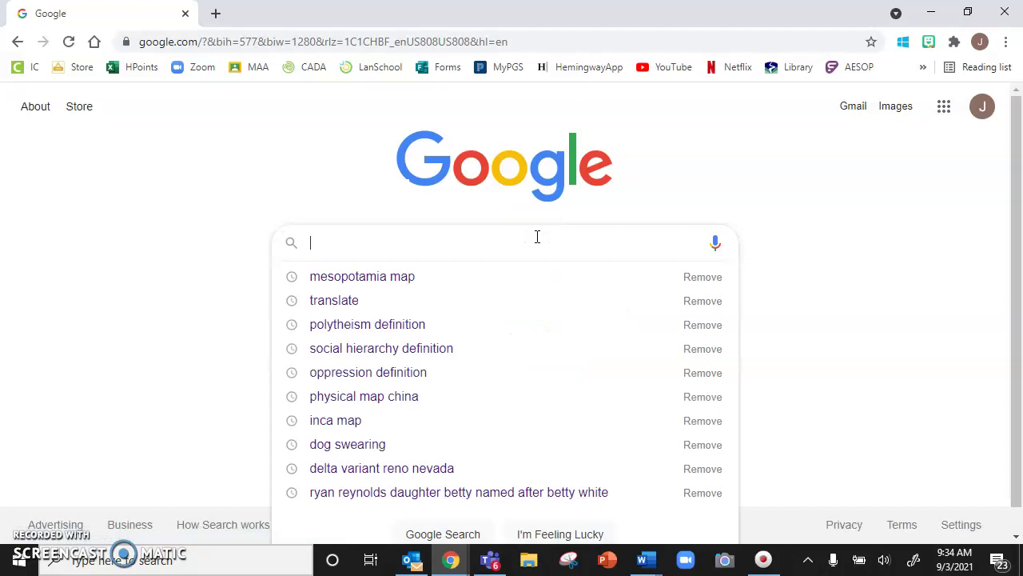
text(map of continents)
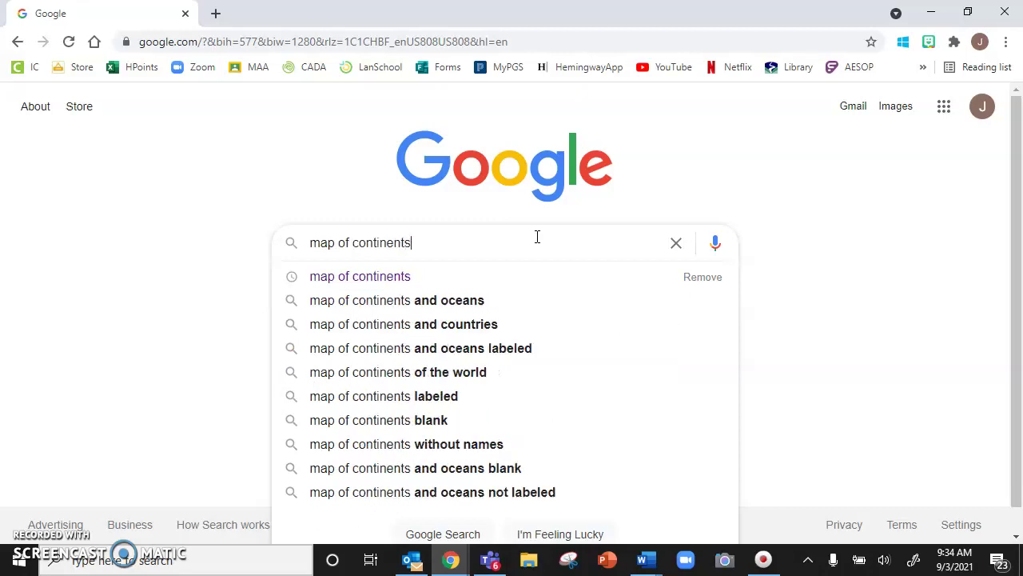
key(Return)
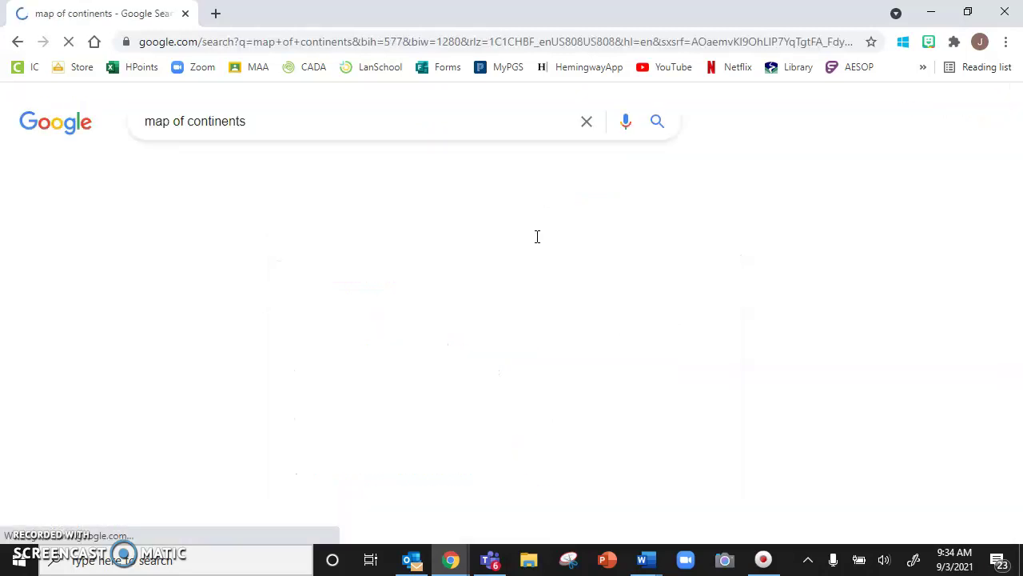
scroll(532, 235, down, 1)
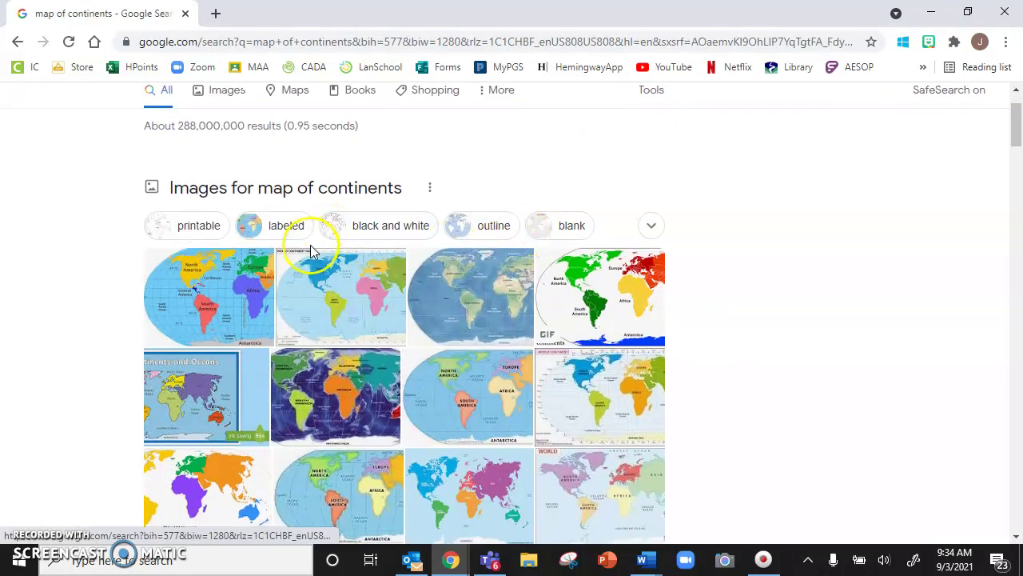
scroll(727, 335, down, 4)
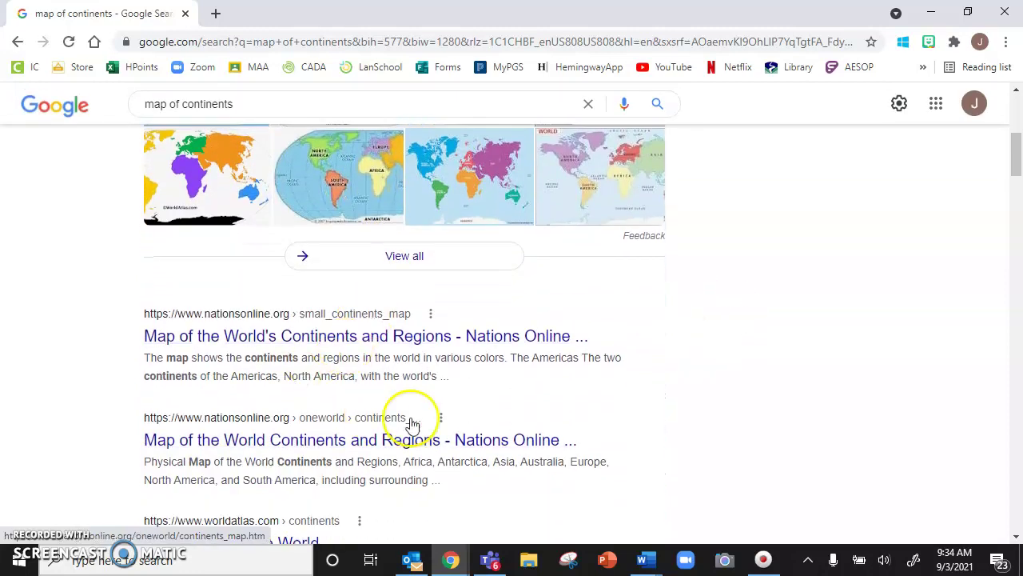
scroll(342, 384, up, 5)
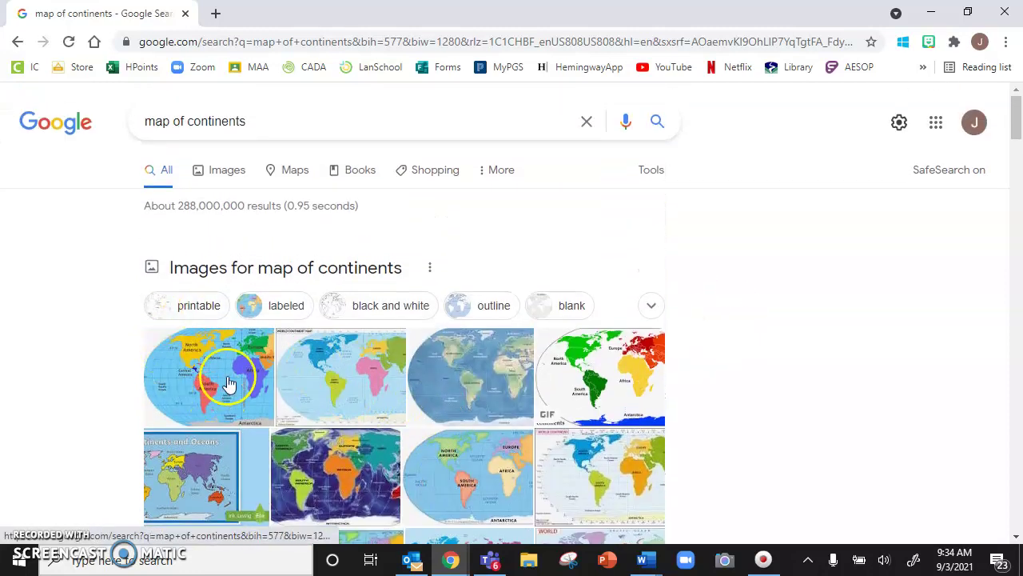
scroll(232, 360, down, 1)
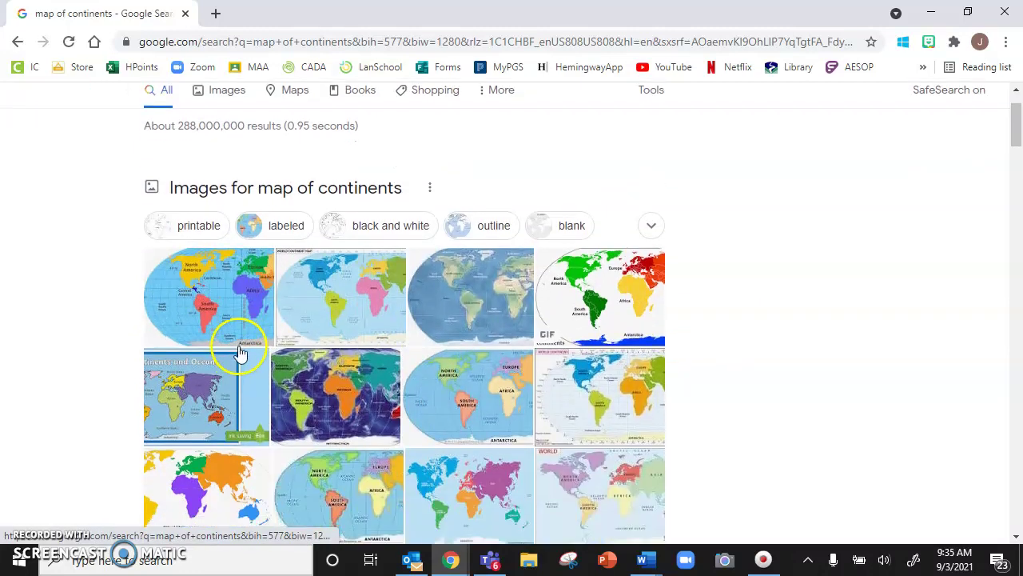
click(368, 309)
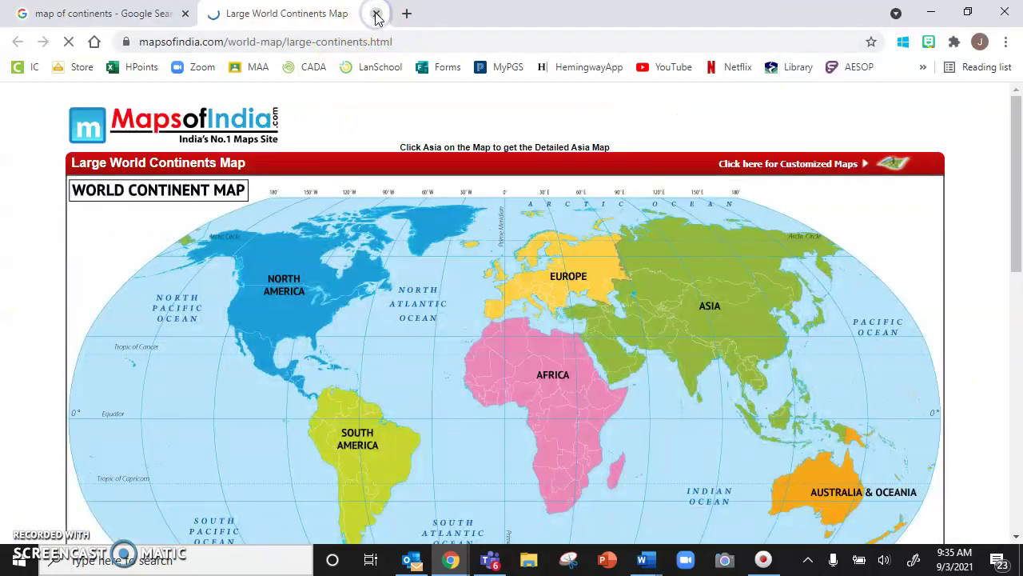
Close the continents map page and open the 'Continents Of The World' image in a new tab.
click(375, 13)
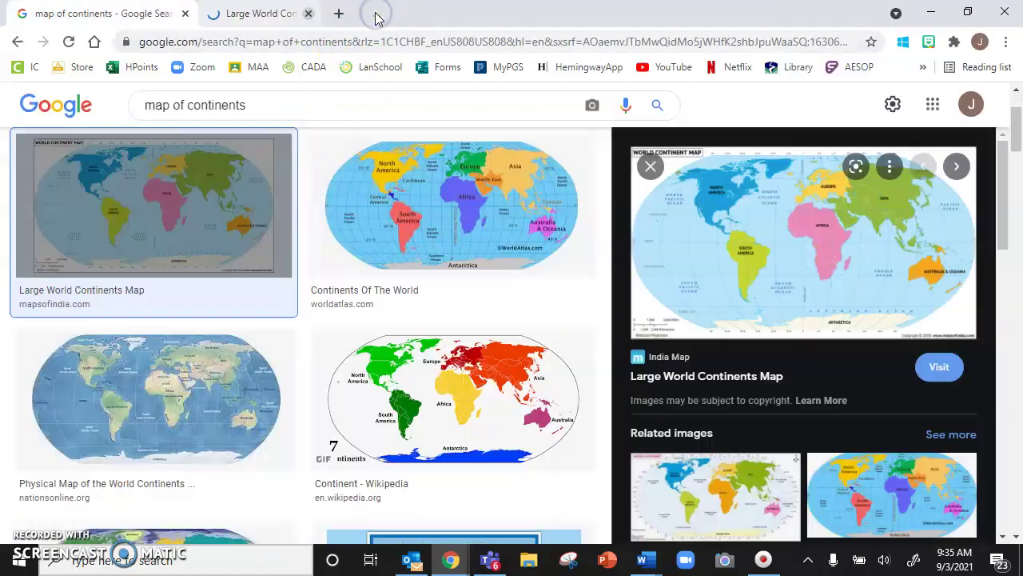
click(447, 402)
click(468, 227)
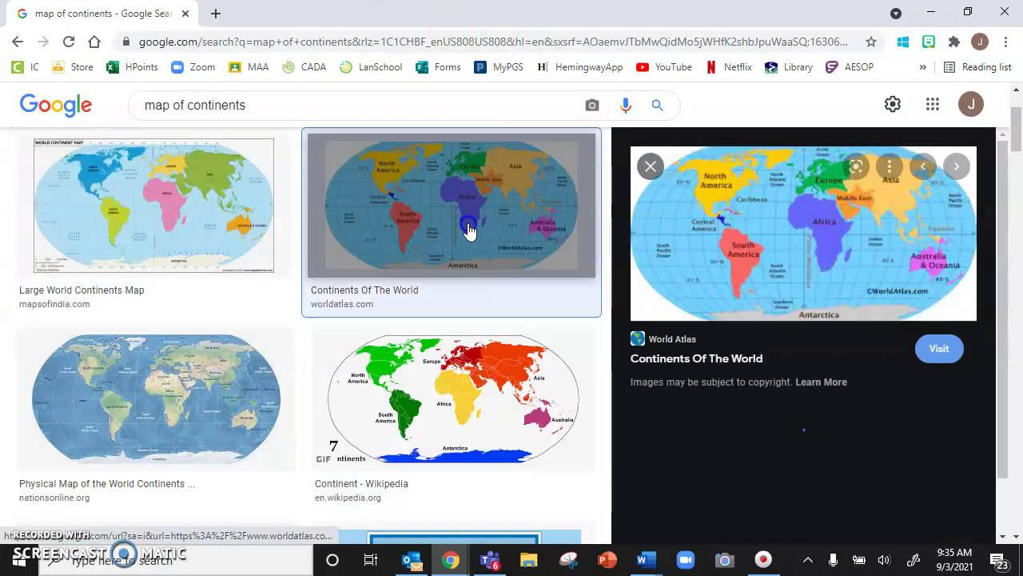
right_click(696, 255)
click(838, 428)
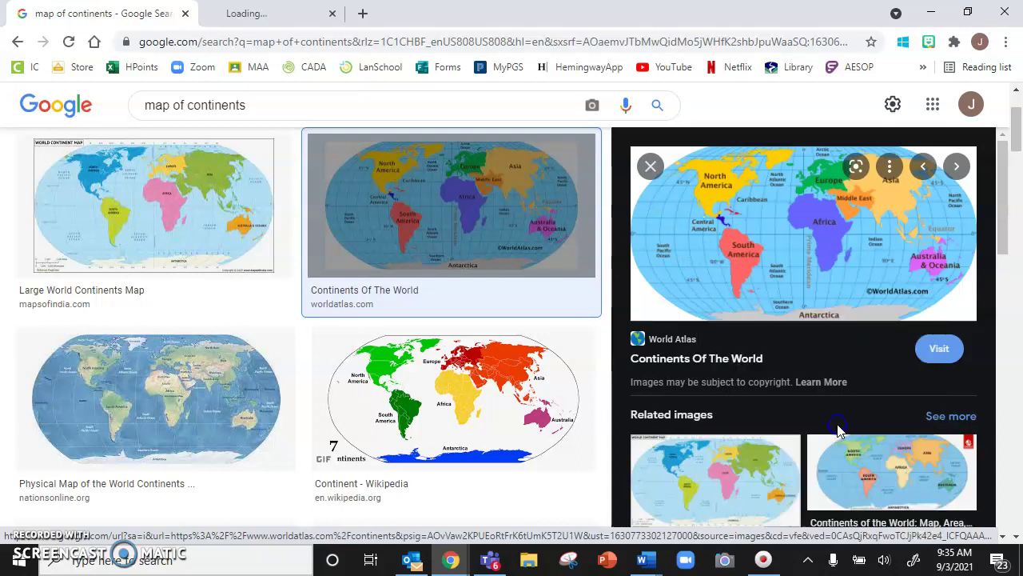
click(269, 14)
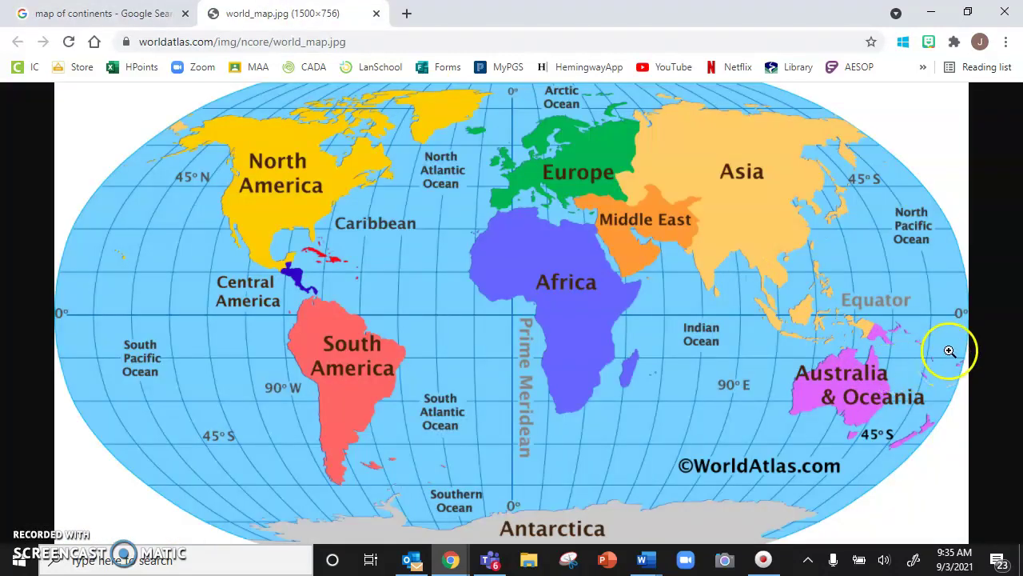
Close world_map.jpg and open the Dashamlav continents-of-the-world map image in its own tab.
click(377, 14)
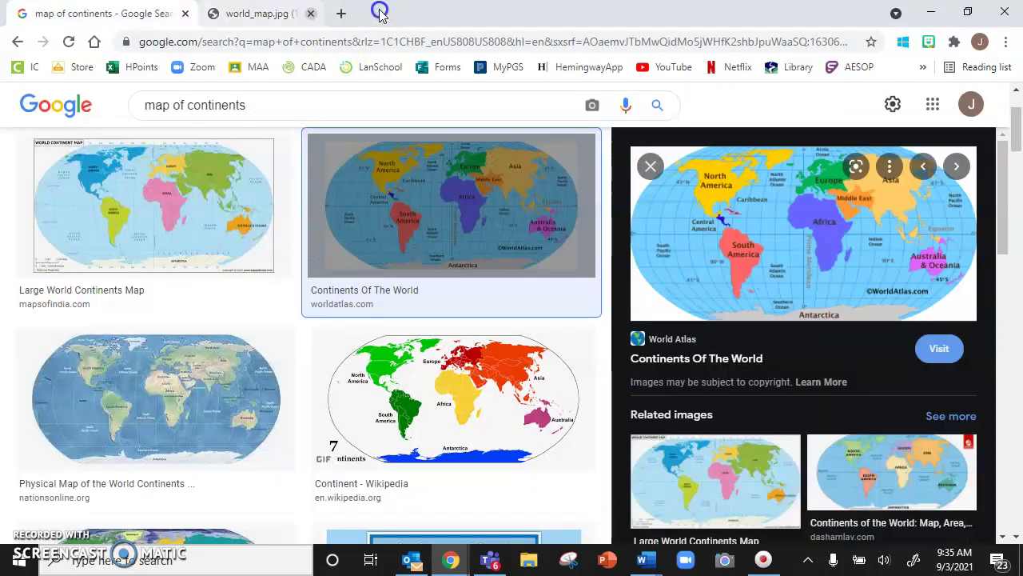
click(744, 496)
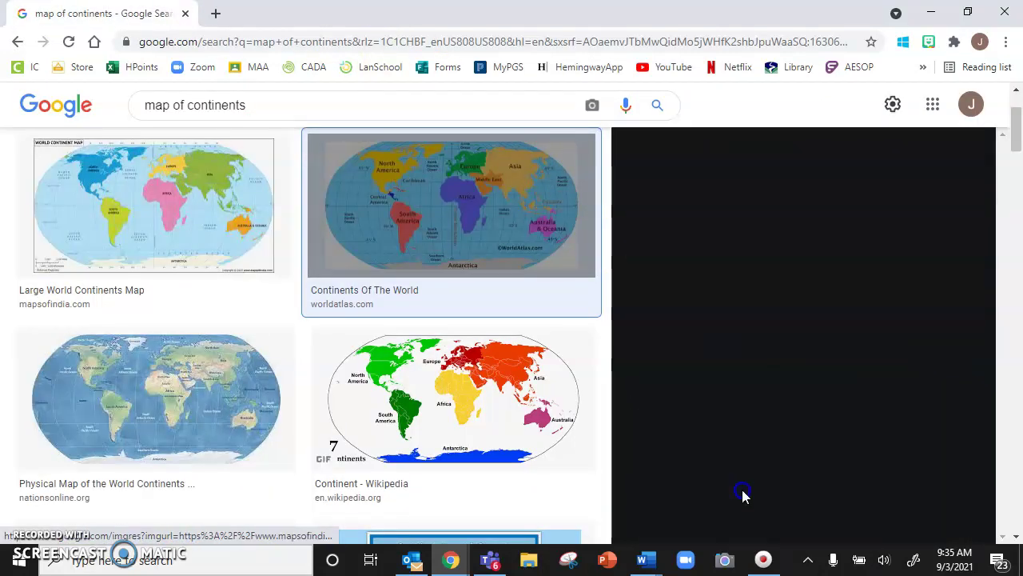
scroll(755, 461, down, 1)
click(906, 411)
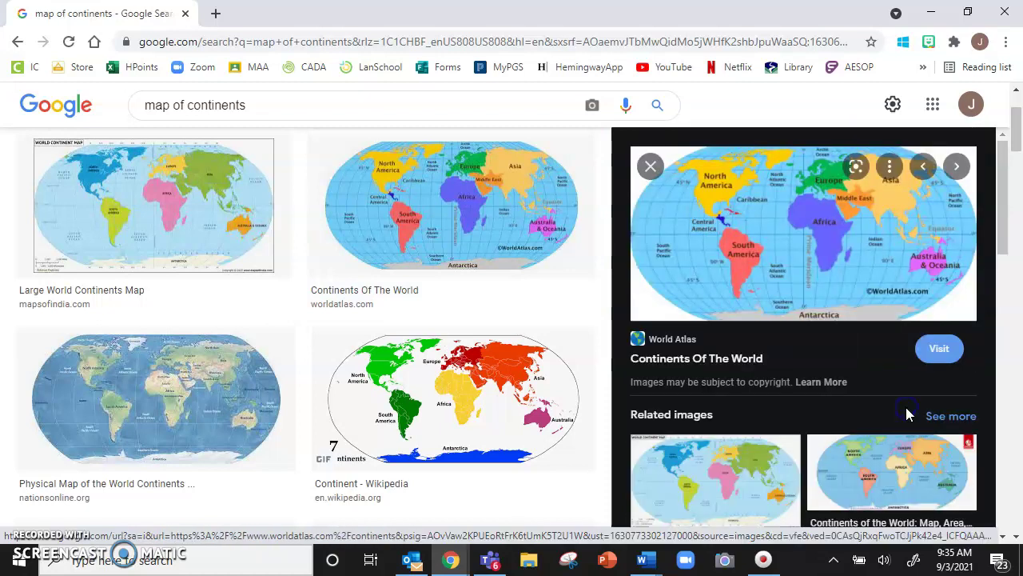
click(828, 489)
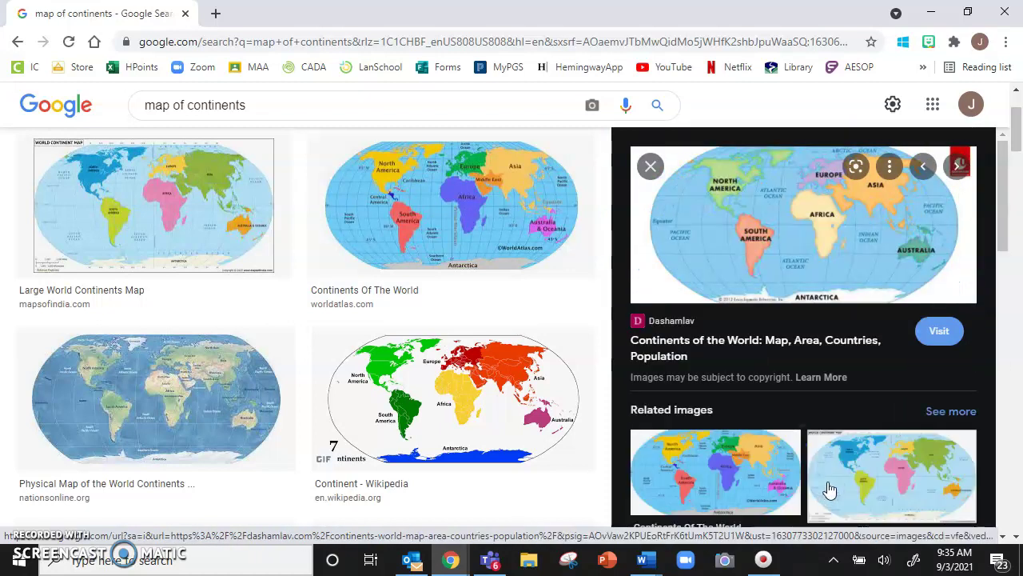
right_click(772, 257)
click(870, 426)
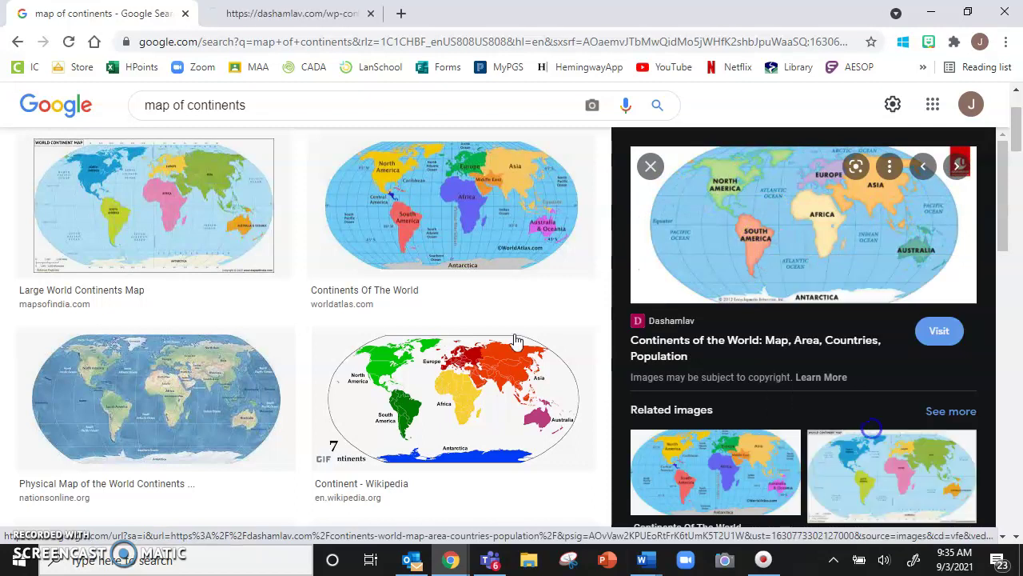
click(284, 14)
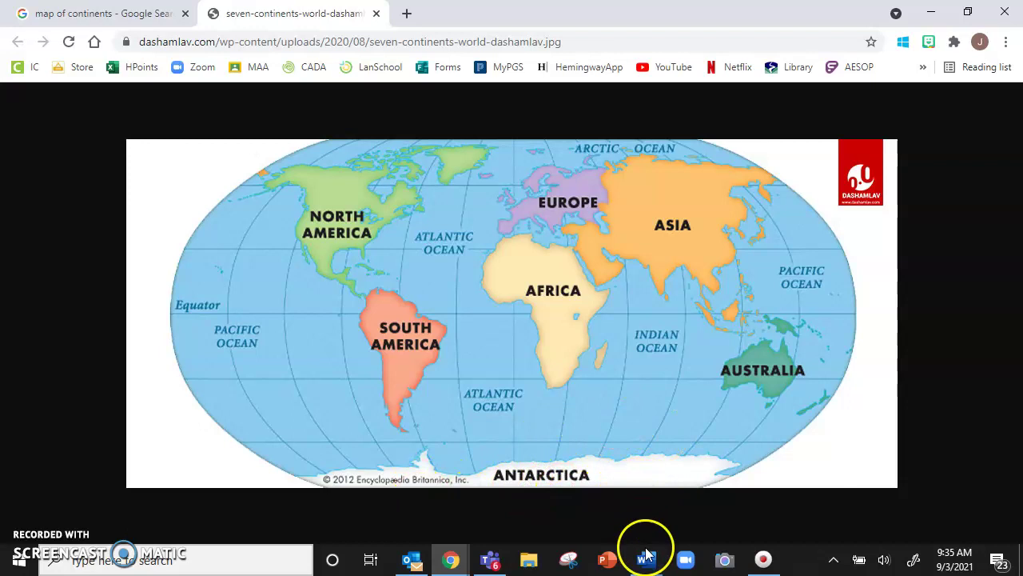
Back in the Word worksheet, pick the thin black pen from Draw, then collapse the ribbon.
mouse_move(647, 548)
click(967, 496)
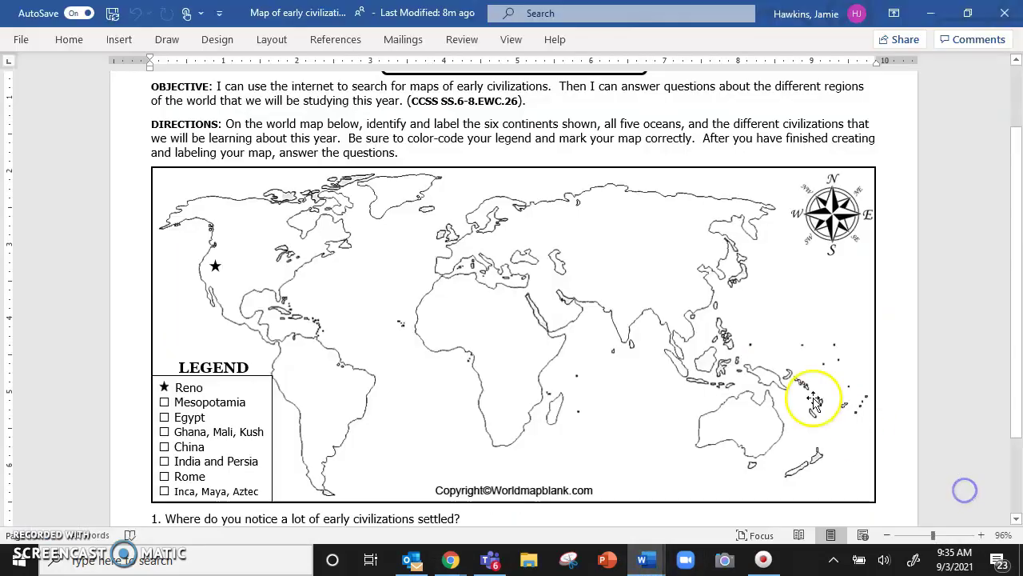
click(176, 46)
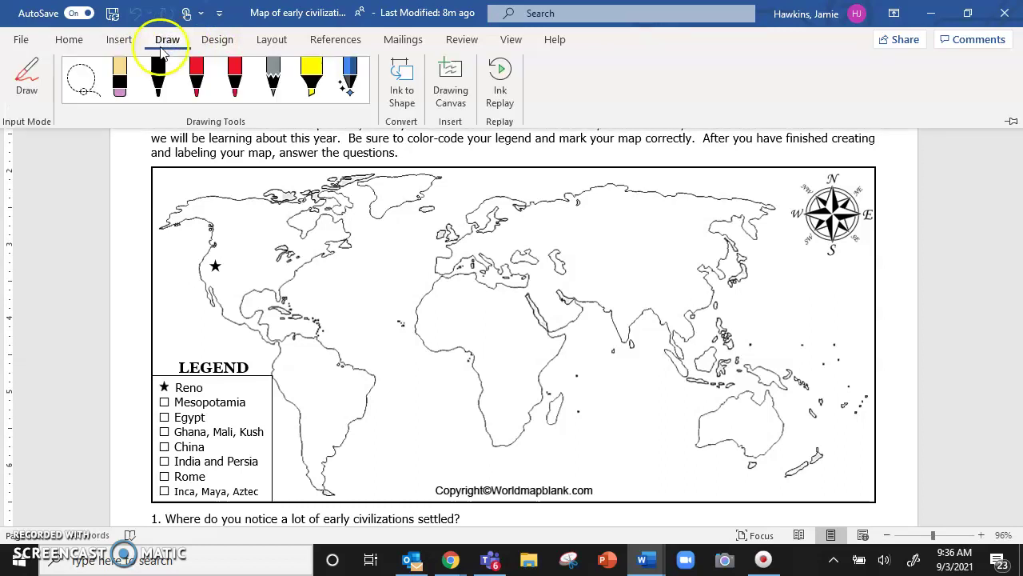
click(157, 90)
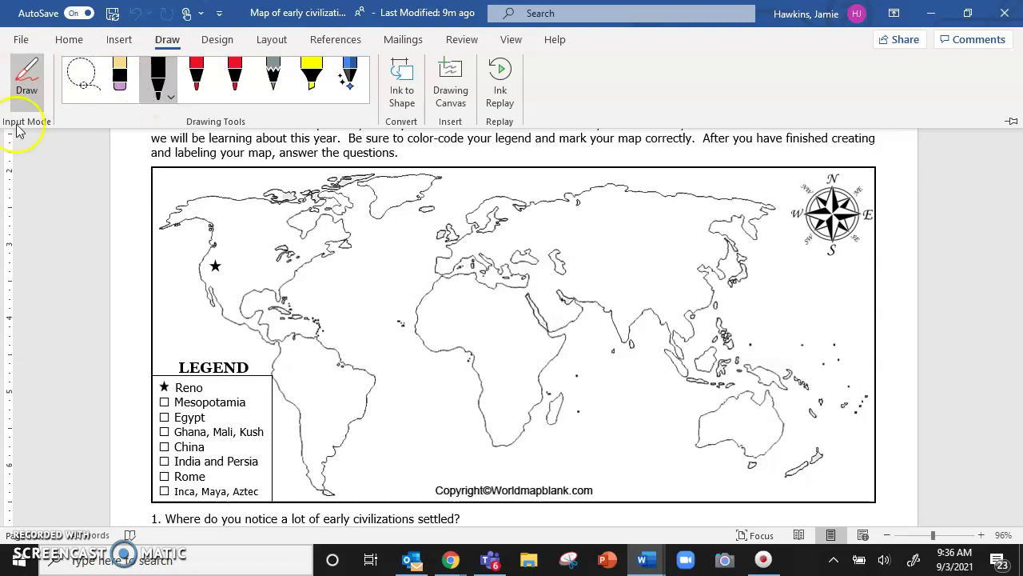
click(233, 248)
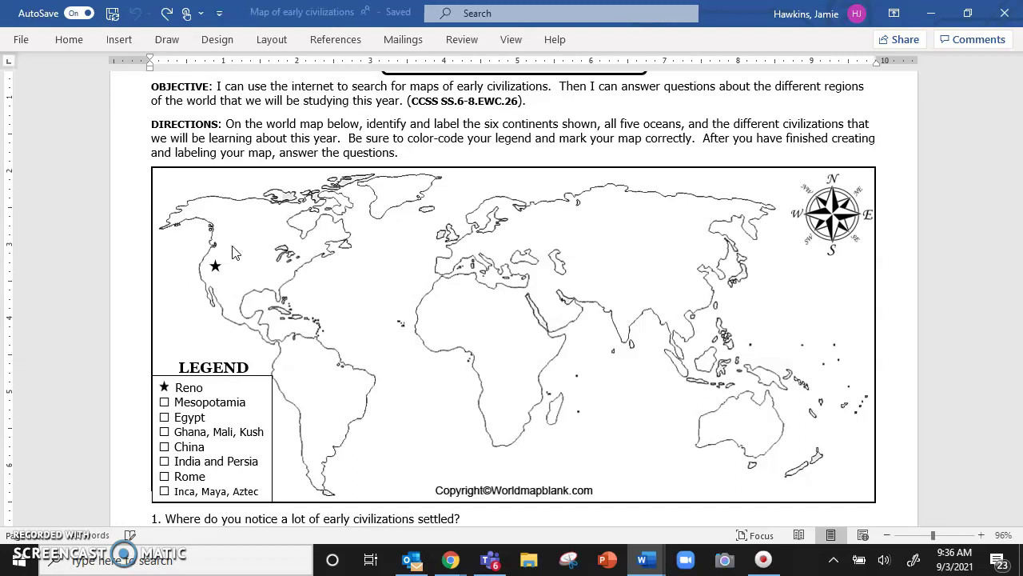
Handwrite 'North America' and 'South America' on the map in black ink.
mouse_move(244, 237)
mouse_down()
mouse_move(251, 244)
mouse_move(280, 226)
mouse_move(290, 239)
mouse_up()
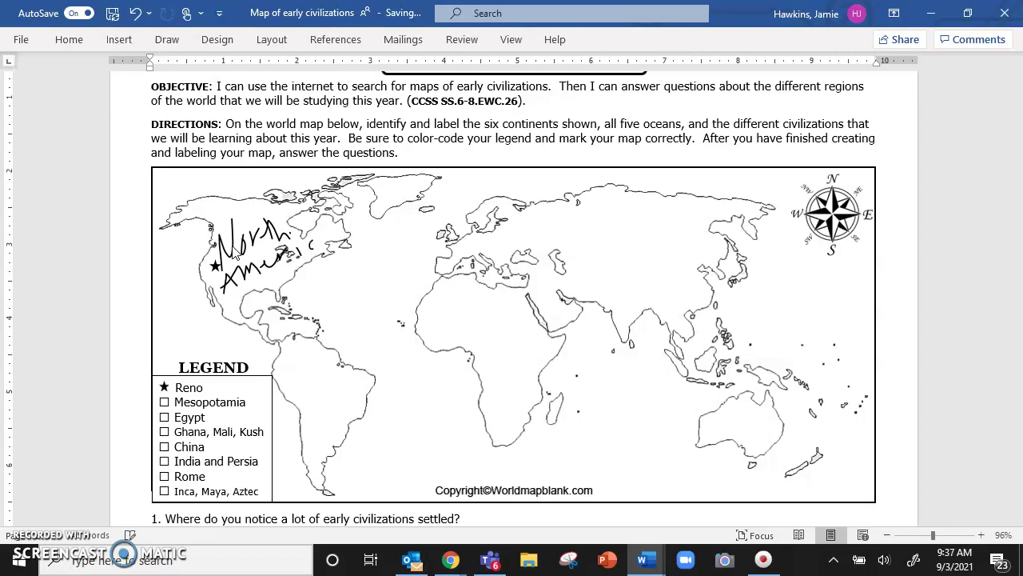
drag(325, 229, 323, 242)
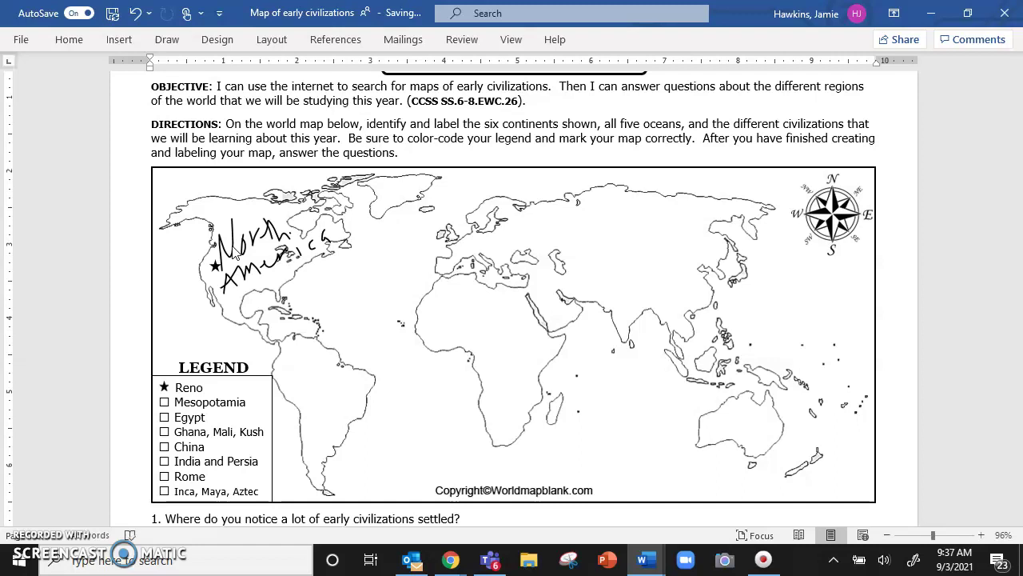
drag(294, 371, 299, 389)
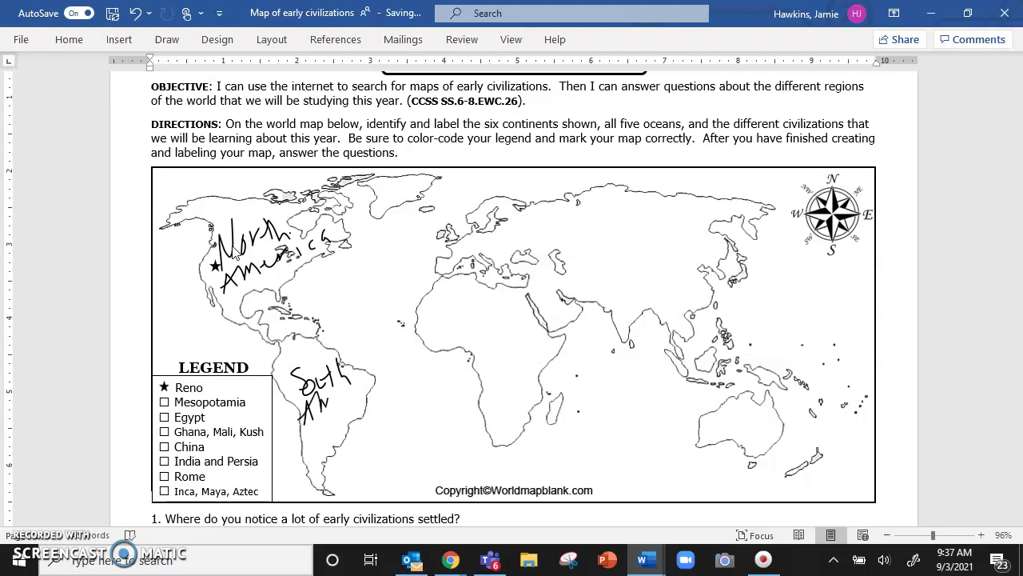
drag(330, 398, 336, 403)
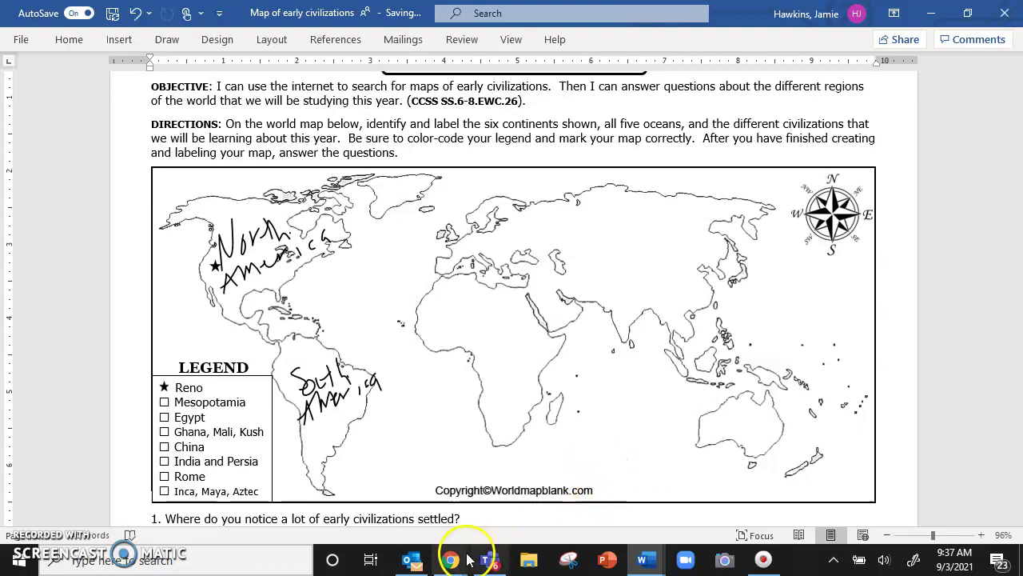
Bring the Chrome seven-continents reference map forward to compare.
mouse_move(470, 560)
click(543, 436)
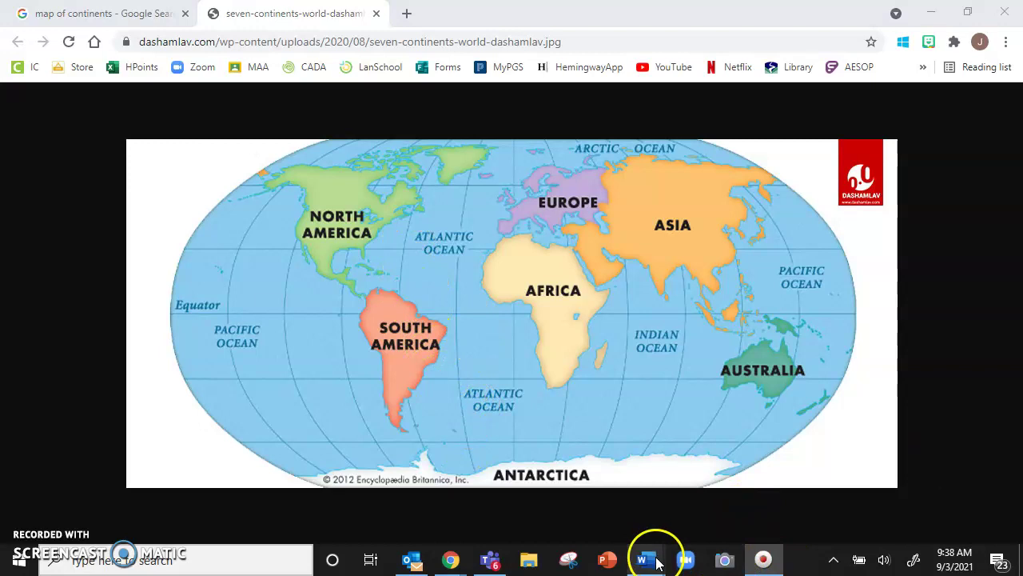
Return to the Word worksheet and scroll up to the title, then down to the legend.
mouse_move(655, 564)
click(967, 512)
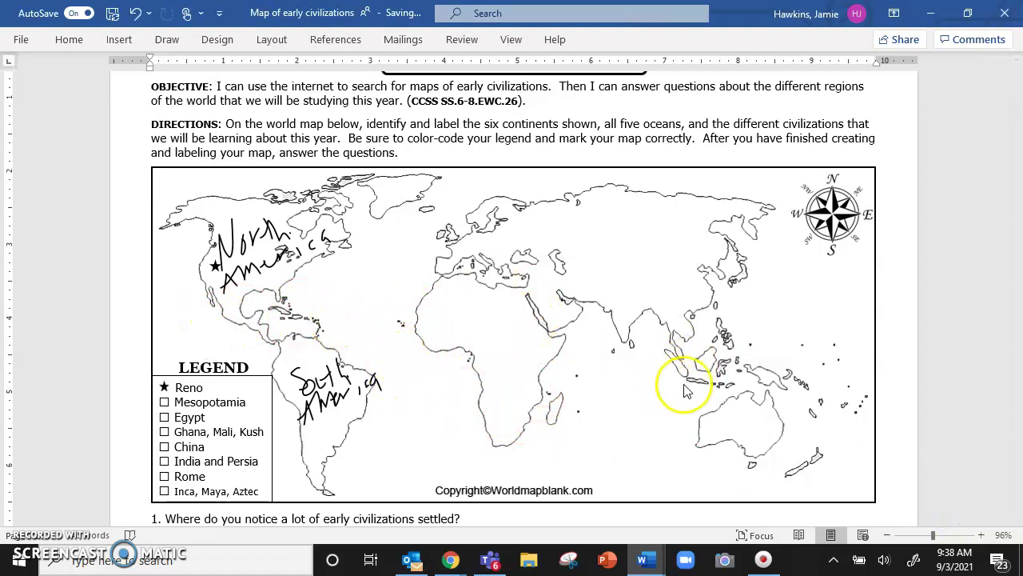
scroll(548, 343, up, 1)
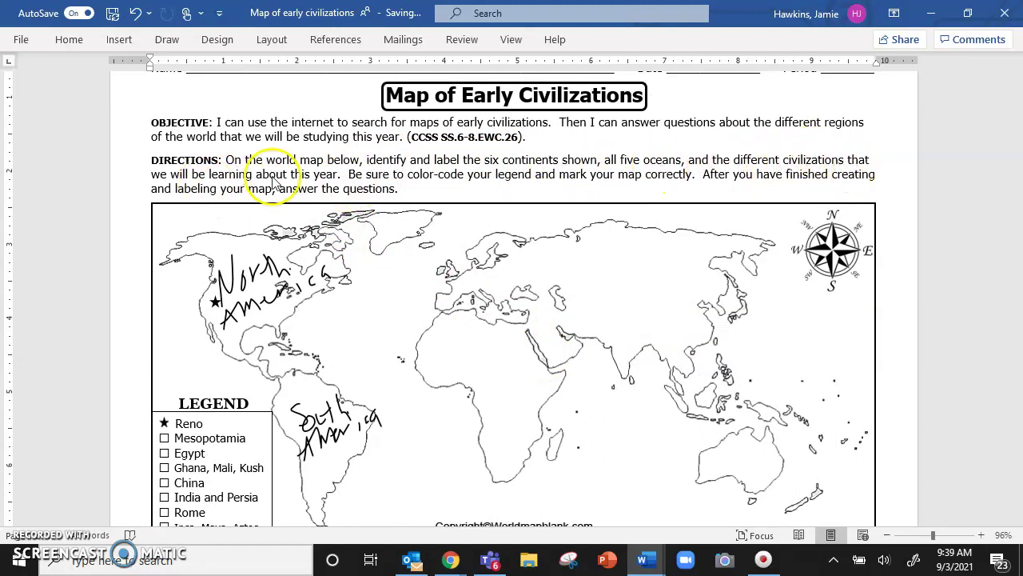
scroll(324, 176, down, 1)
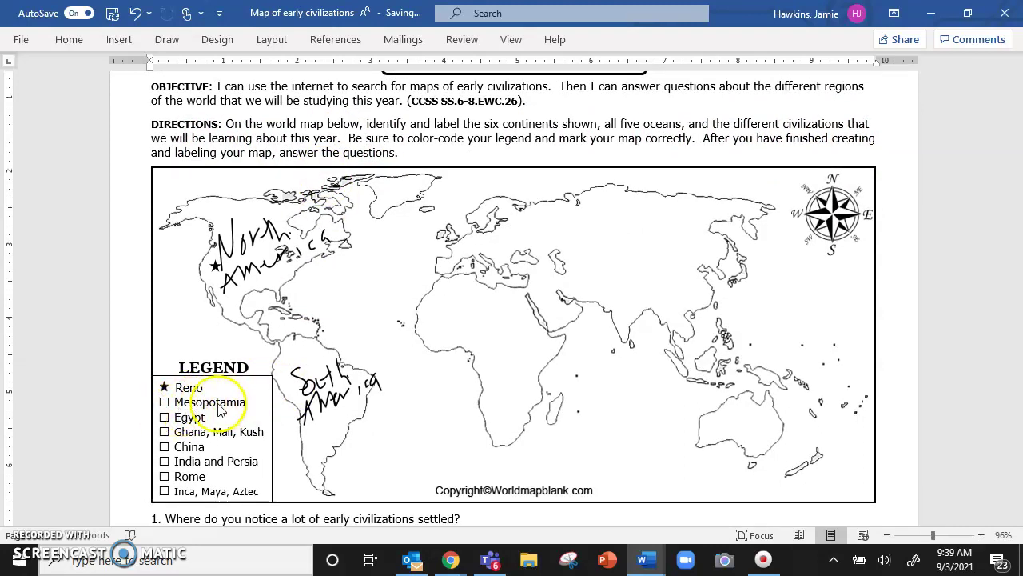
Close the continents image tab and search Google for 'map of mesopotamia'.
click(596, 463)
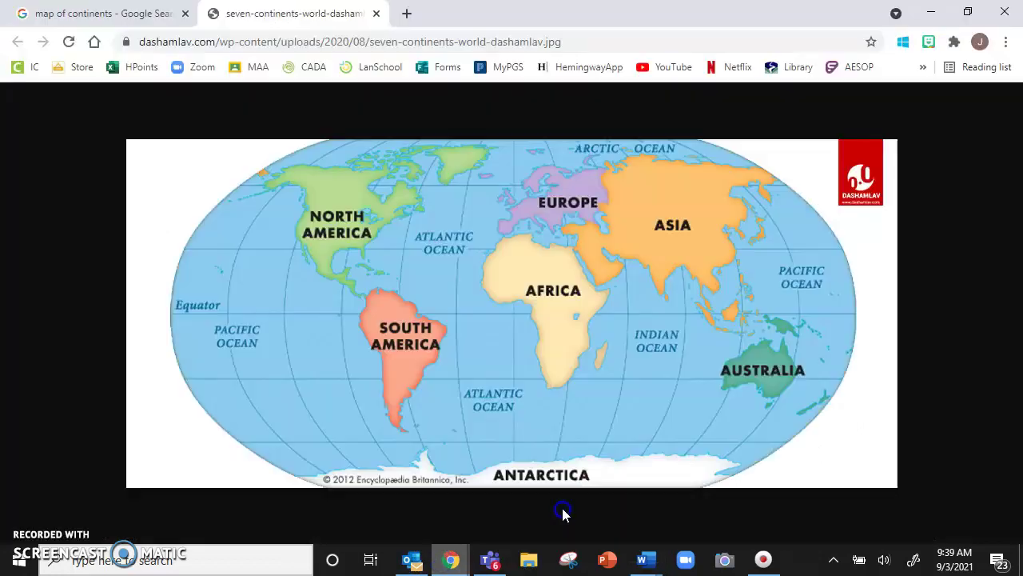
click(381, 13)
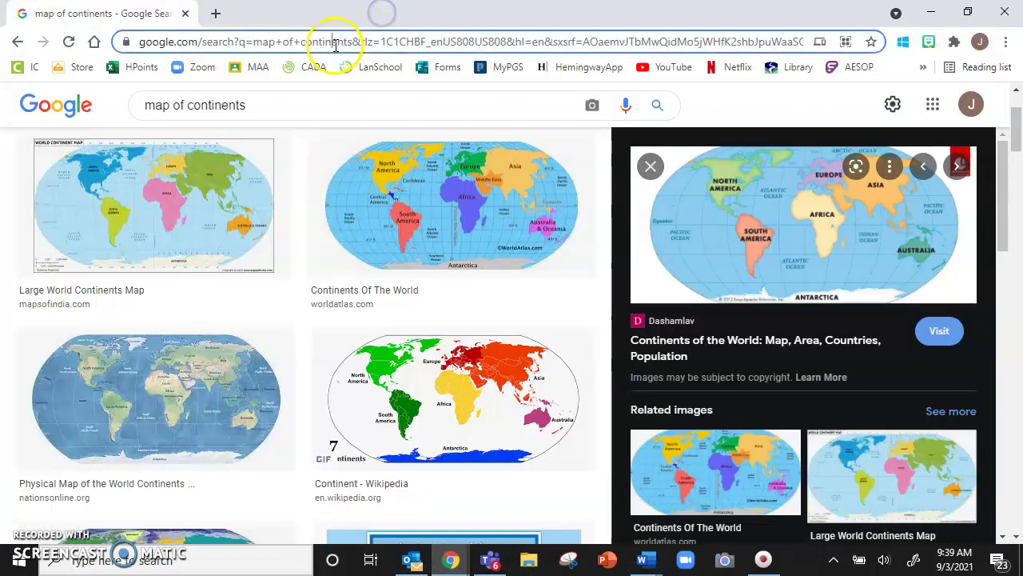
click(336, 42)
text(map of mesopo)
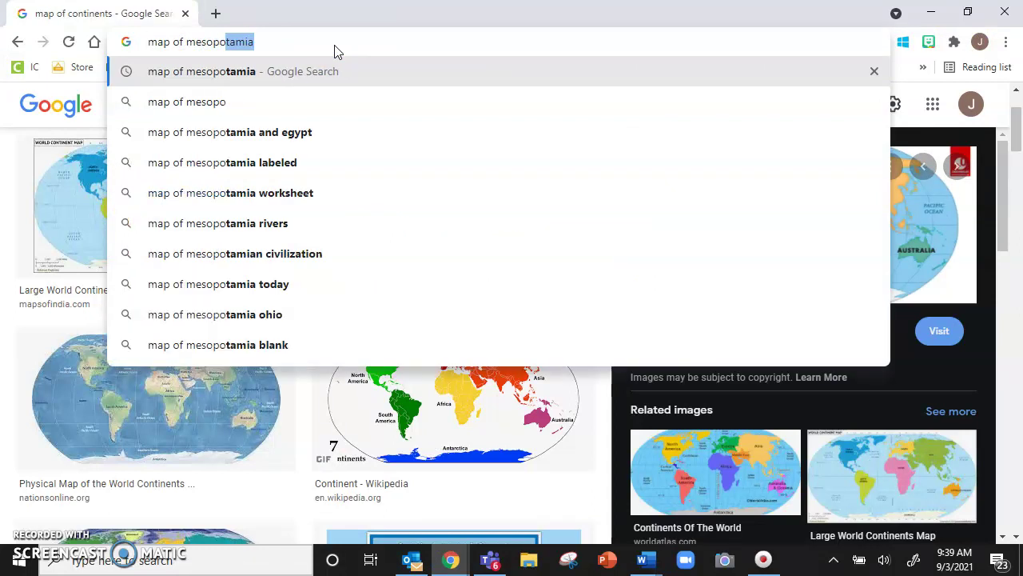
text(0)
key(BackSpace)
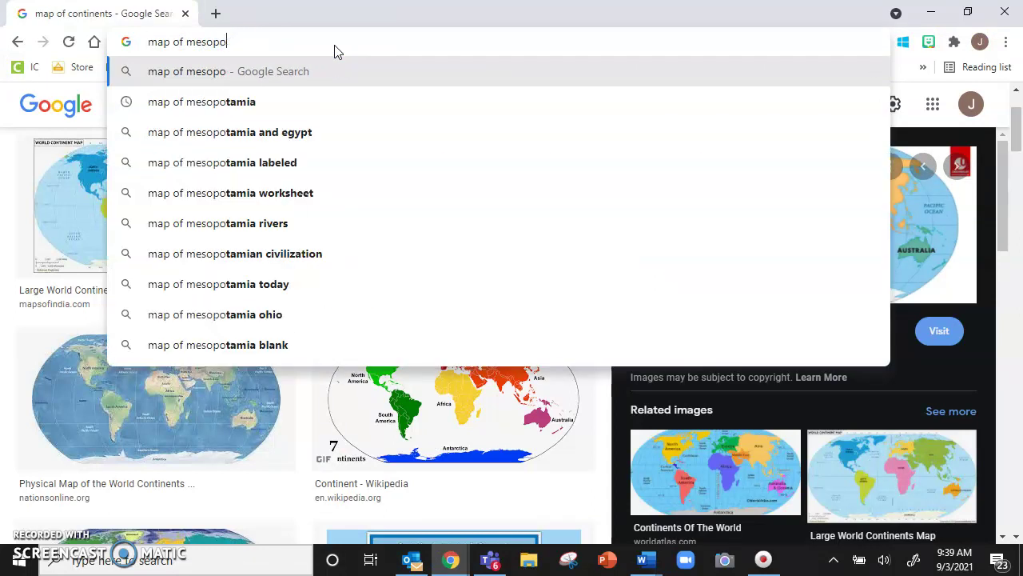
key(Down)
key(Return)
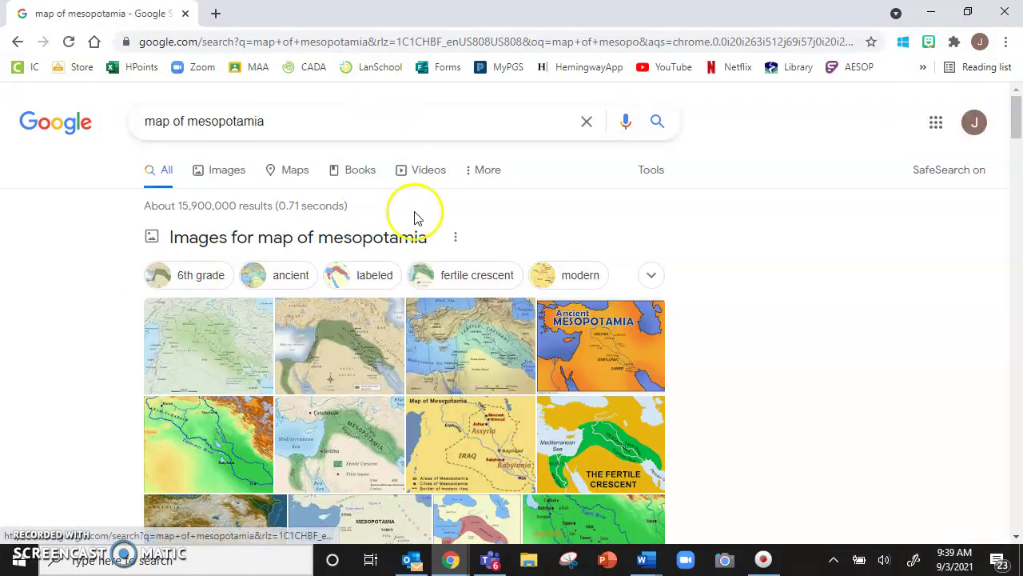
Switch the map of mesopotamia results to image results.
scroll(422, 277, down, 2)
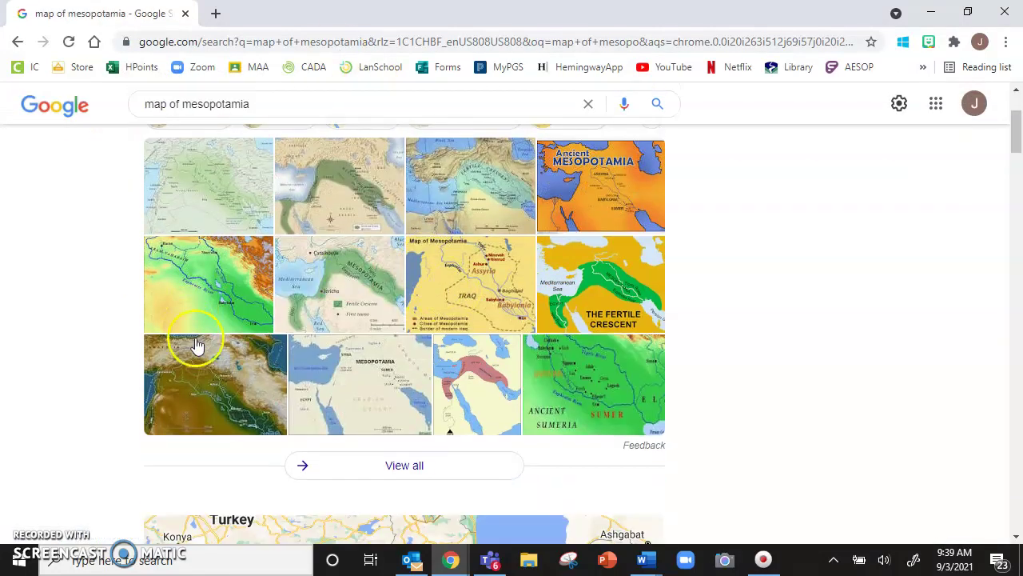
scroll(347, 287, down, 2)
scroll(350, 288, down, 8)
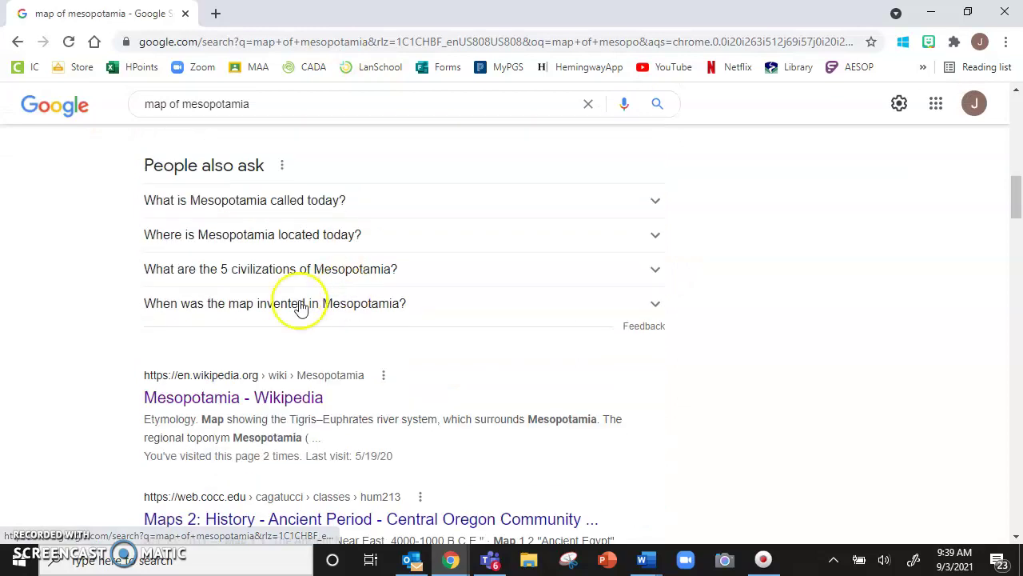
scroll(322, 439, up, 12)
click(227, 170)
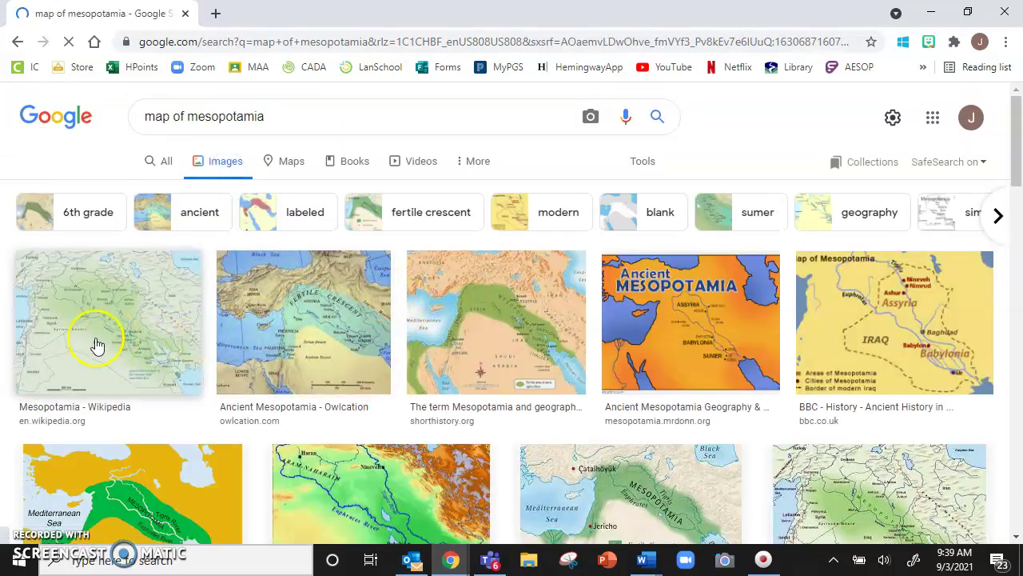
Preview the Wikipedia and TimeMaps Ancient Mesopotamia maps, bringing up options for the TimeMaps image.
click(85, 333)
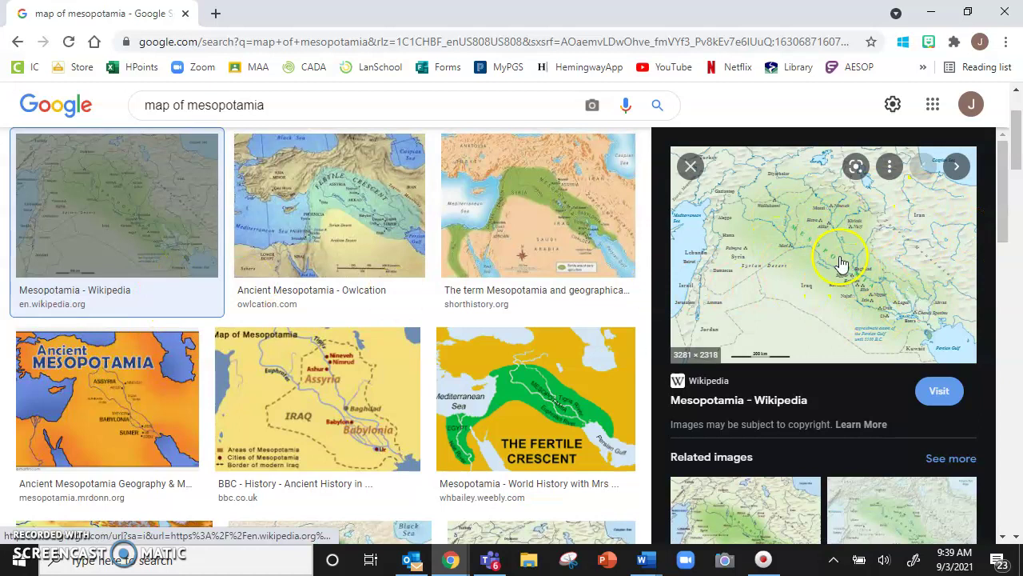
scroll(466, 302, down, 3)
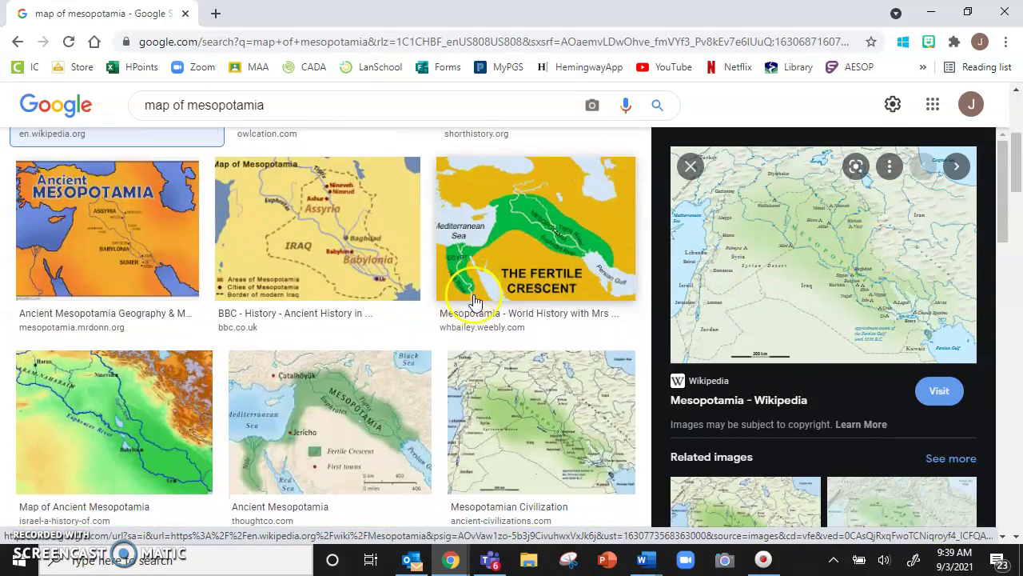
scroll(480, 264, down, 4)
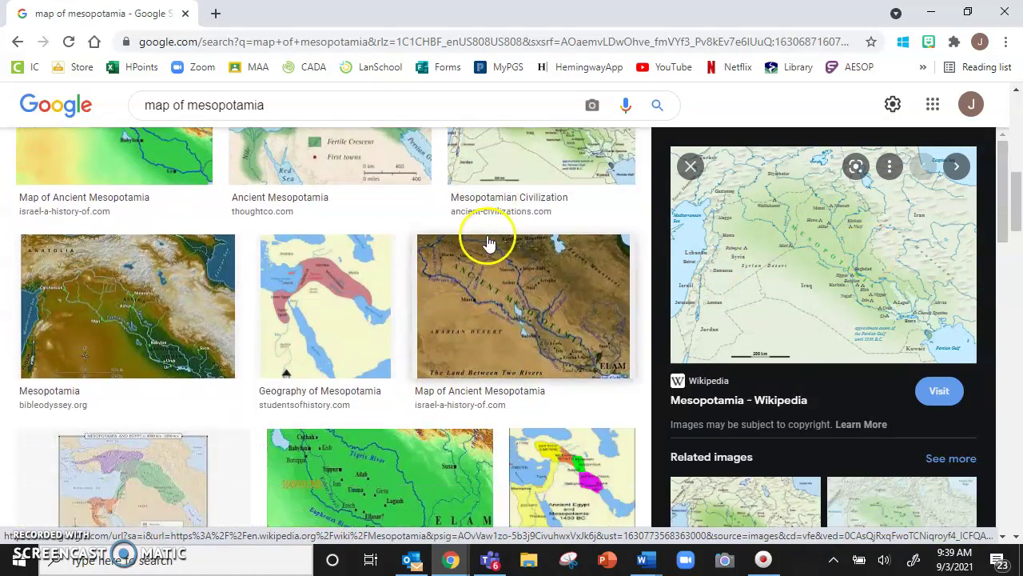
scroll(490, 248, down, 1)
scroll(490, 248, down, 2)
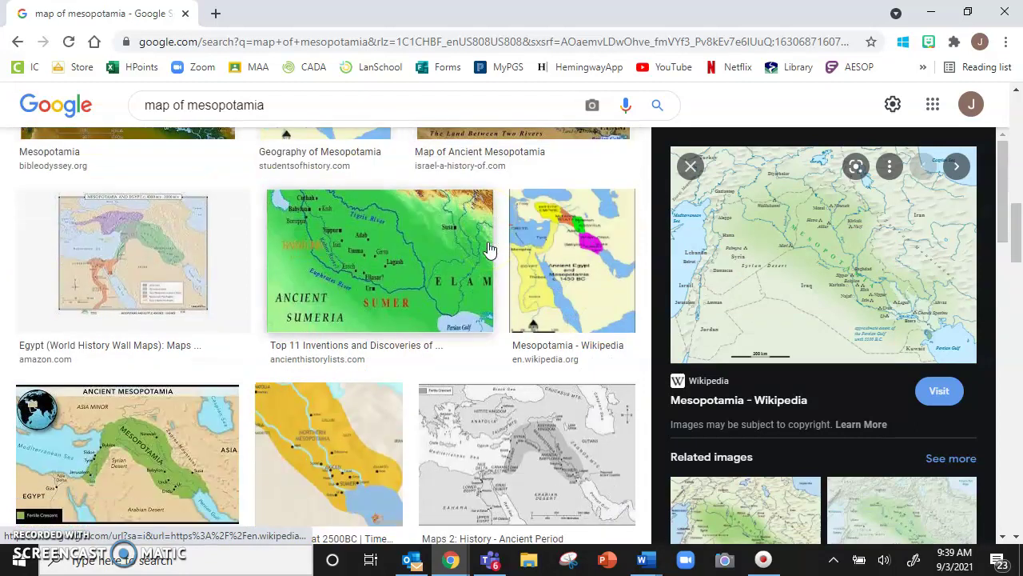
scroll(490, 248, down, 4)
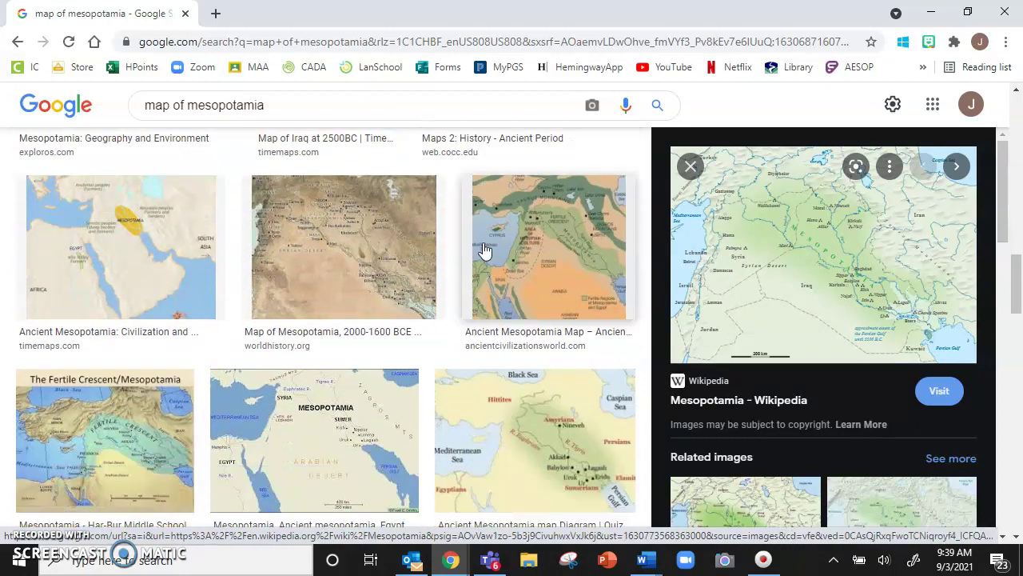
scroll(338, 292, up, 1)
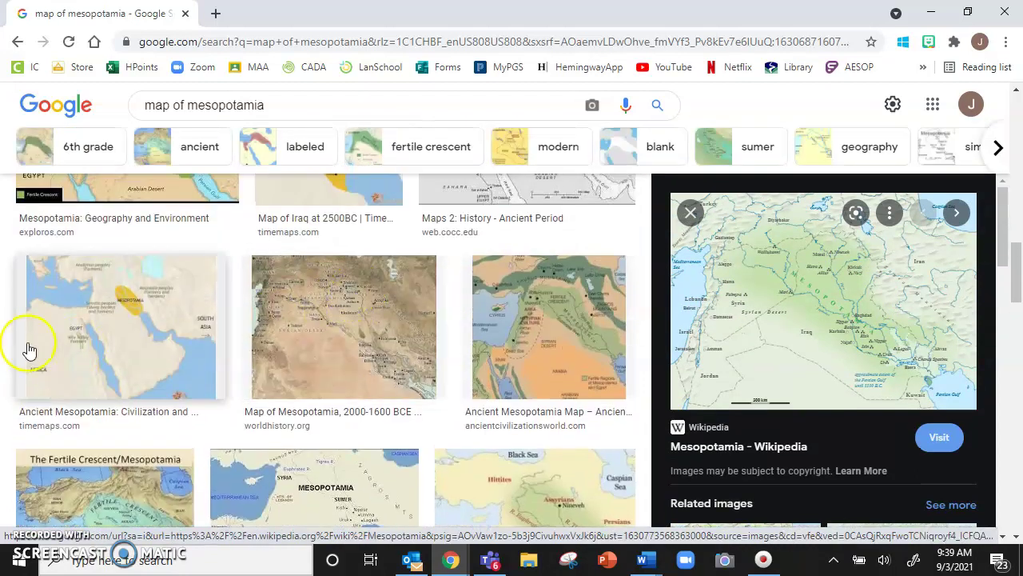
click(74, 336)
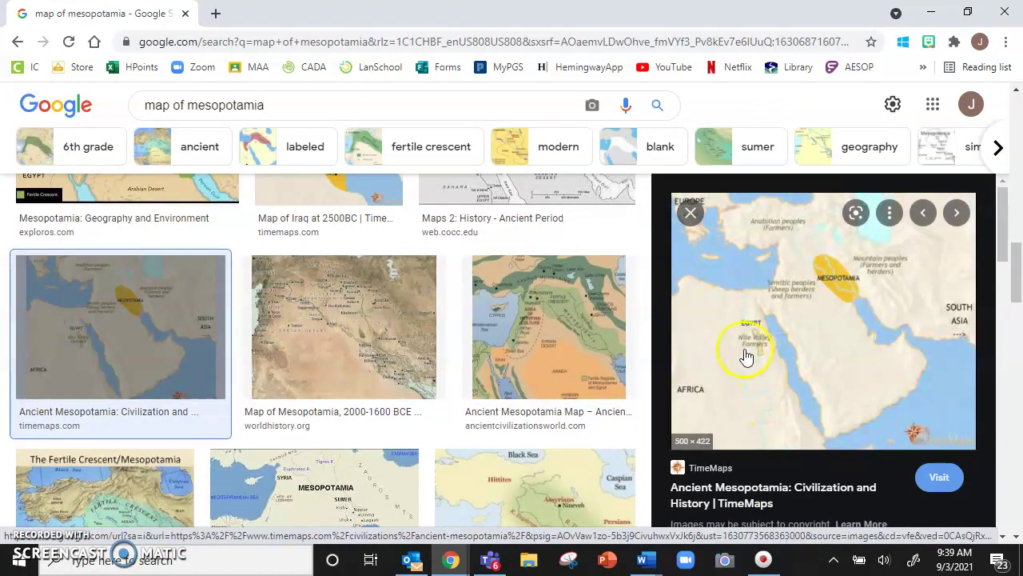
right_click(745, 349)
Open the middleeast3500bc Mesopotamia and Egypt map full size in a new tab.
click(847, 237)
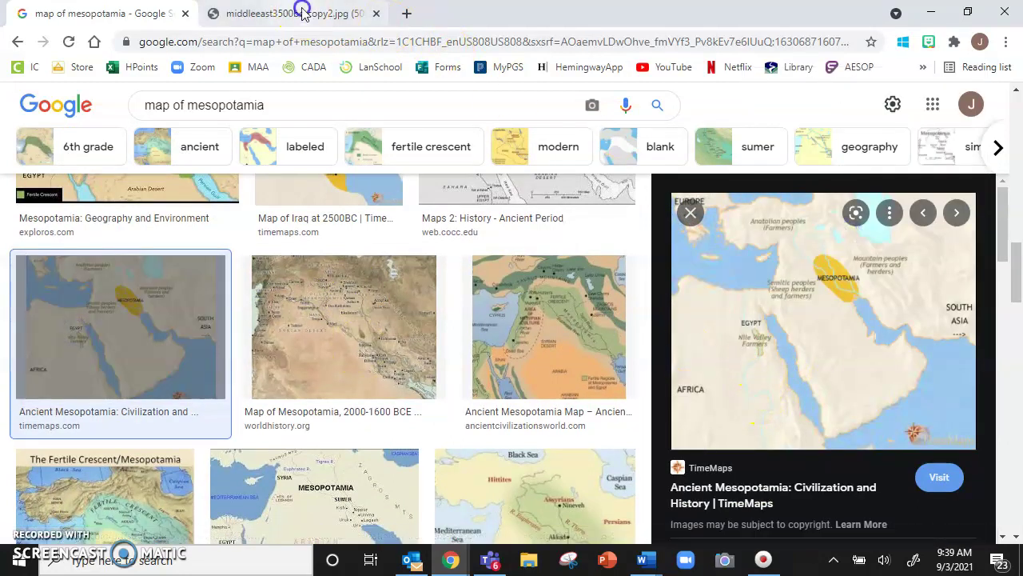
click(296, 12)
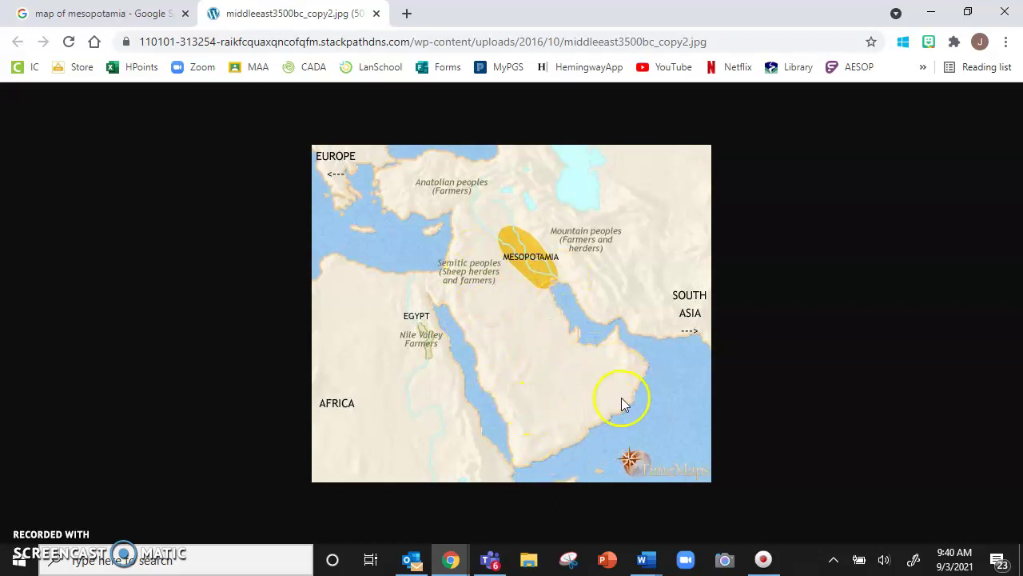
click(642, 560)
Back in the worksheet, set the pen to red at its thickest stroke size.
click(925, 506)
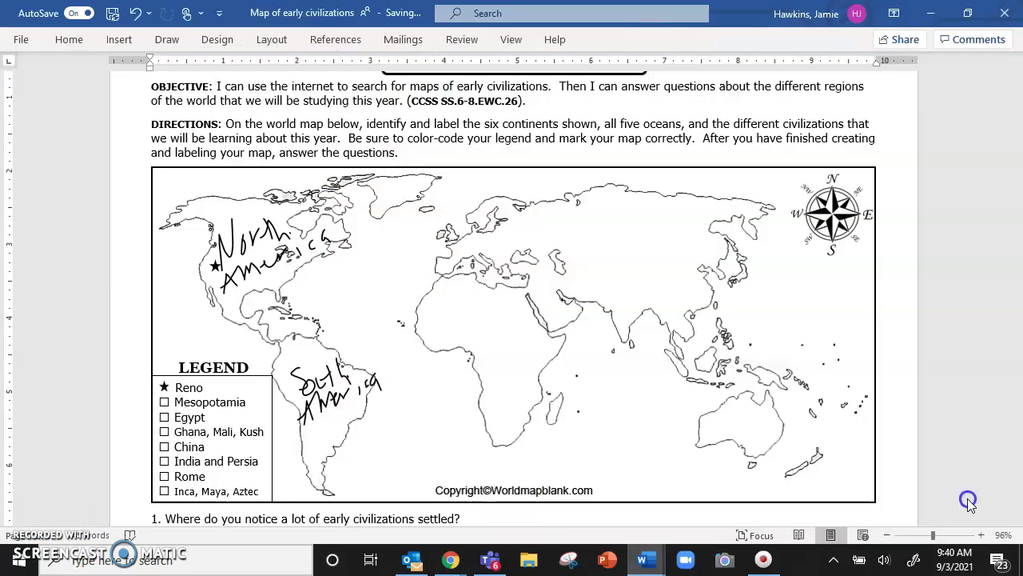
click(169, 41)
click(169, 99)
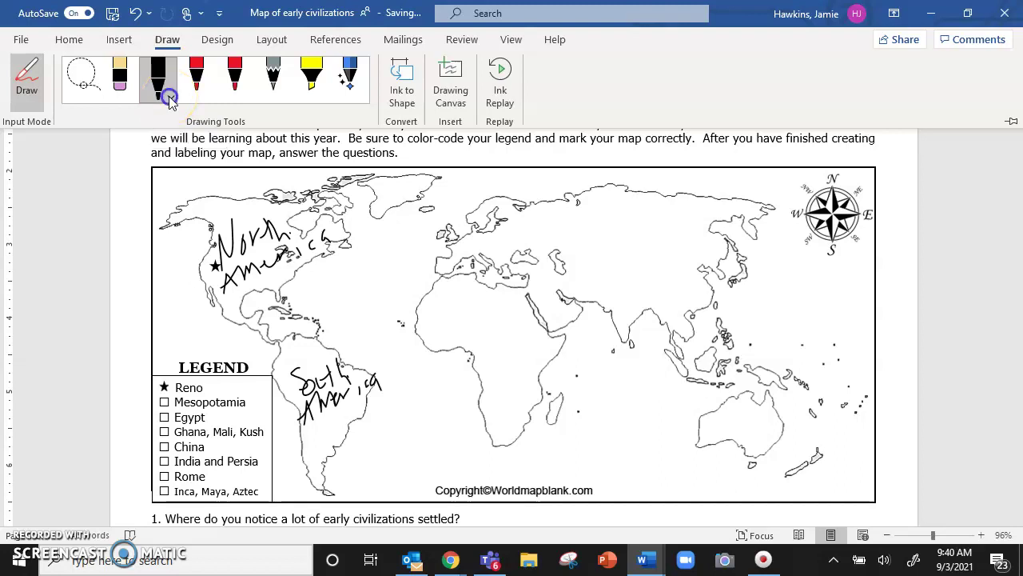
click(169, 96)
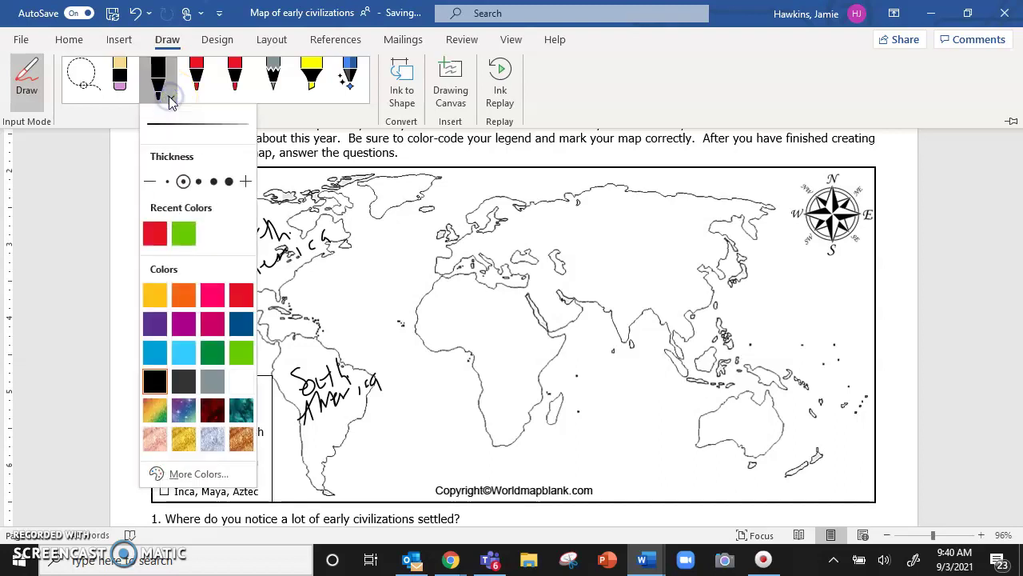
click(158, 235)
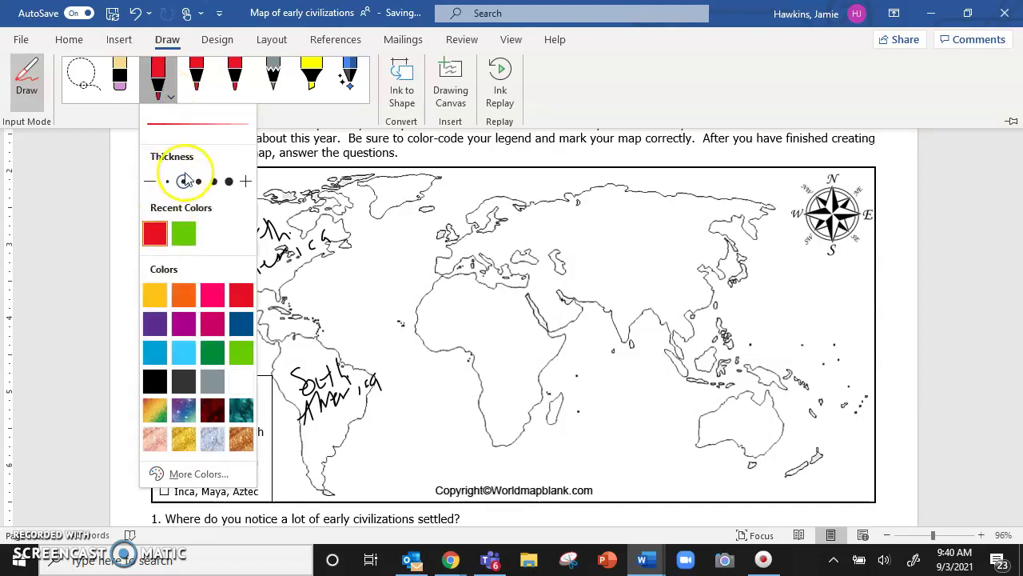
drag(217, 171, 228, 183)
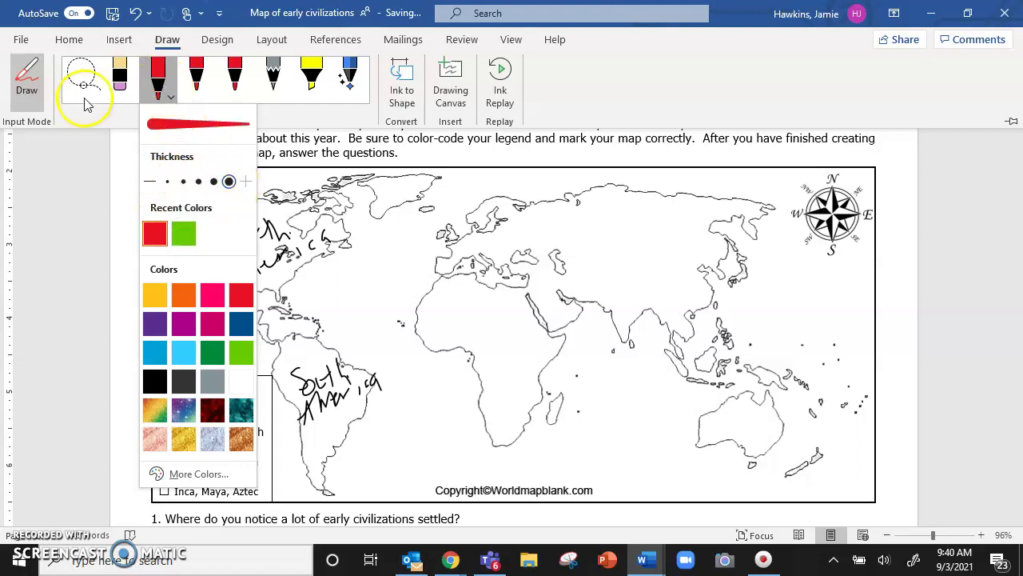
Turn on Draw and shade Mesopotamia near the Persian Gulf in red.
click(33, 91)
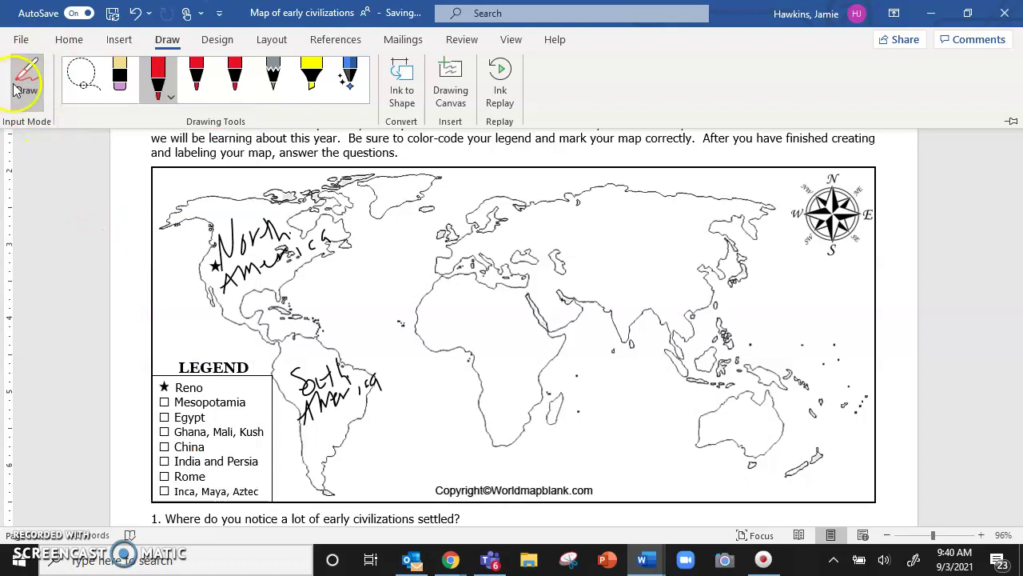
click(28, 89)
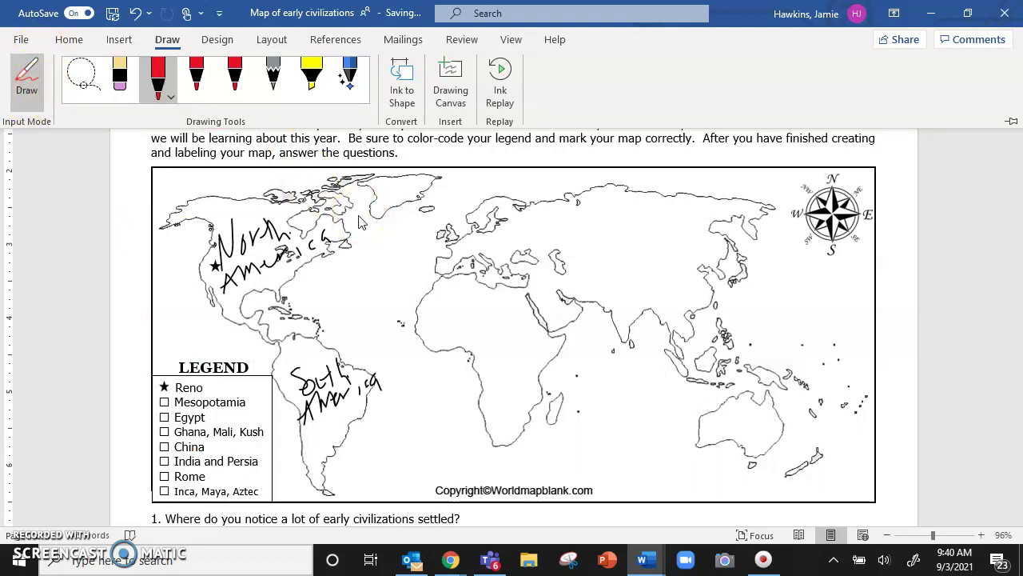
mouse_move(562, 290)
mouse_down()
mouse_move(559, 276)
mouse_move(539, 279)
mouse_up()
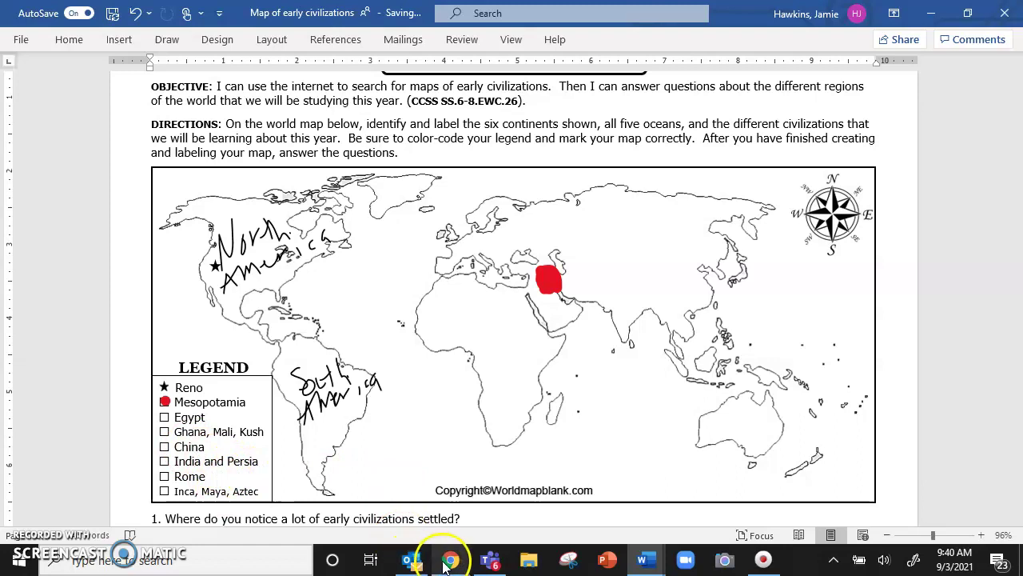
Close the Mesopotamia map image tab.
mouse_move(446, 564)
click(577, 521)
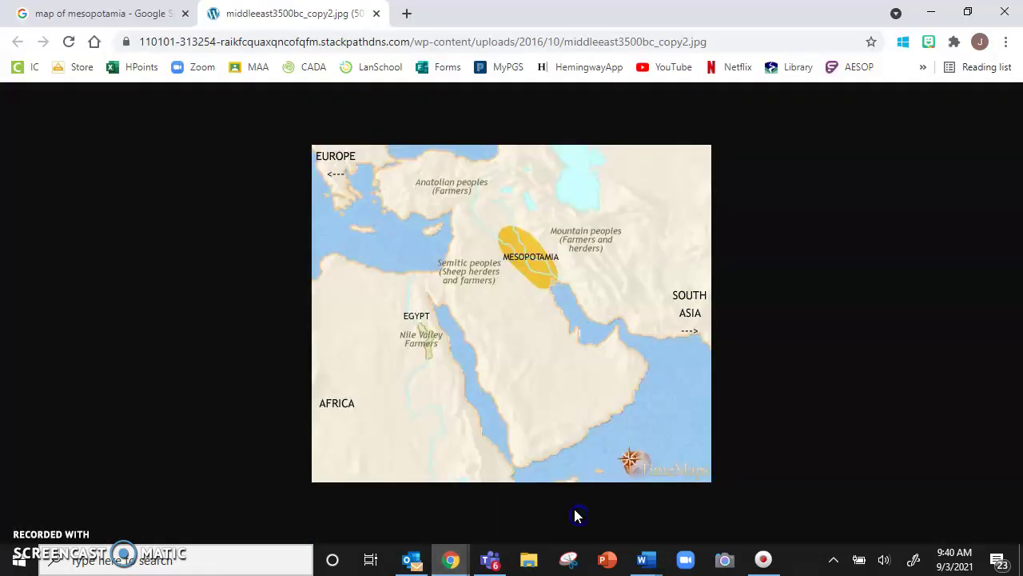
click(376, 13)
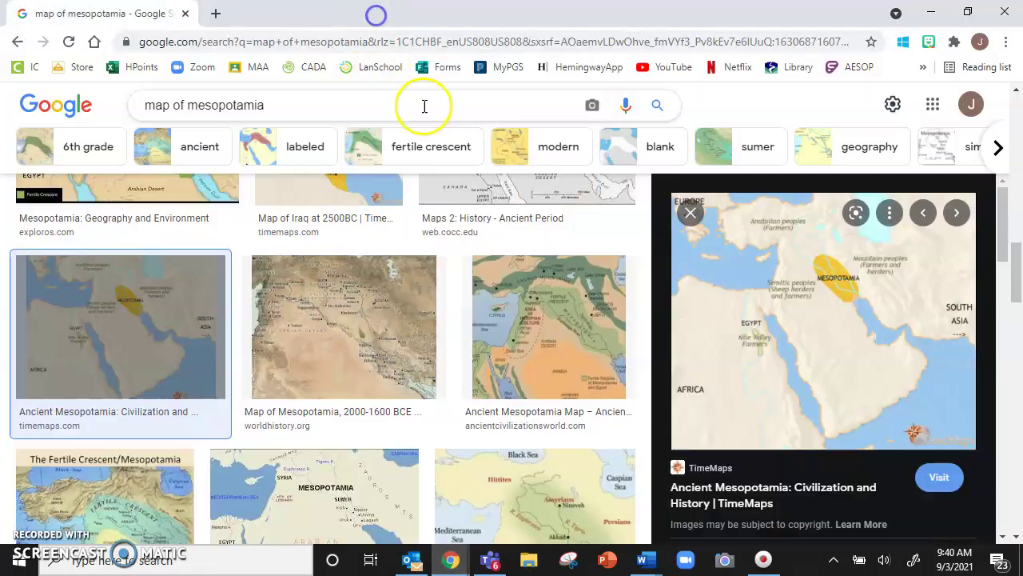
Search images for 'map of egypt', preview the Egypt Map Basics result, and edit the query.
double_click(268, 104)
text(egypt)
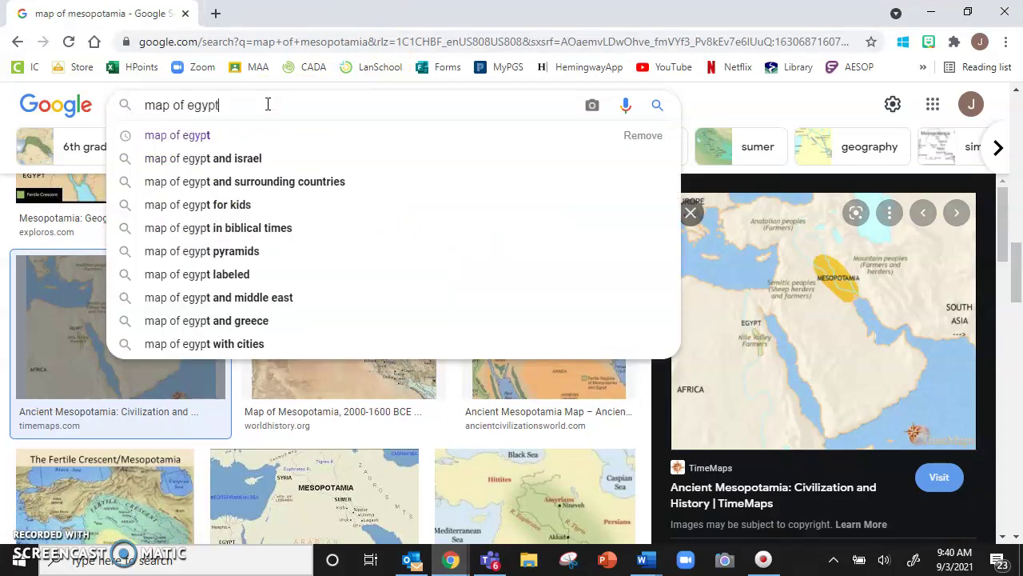
key(Return)
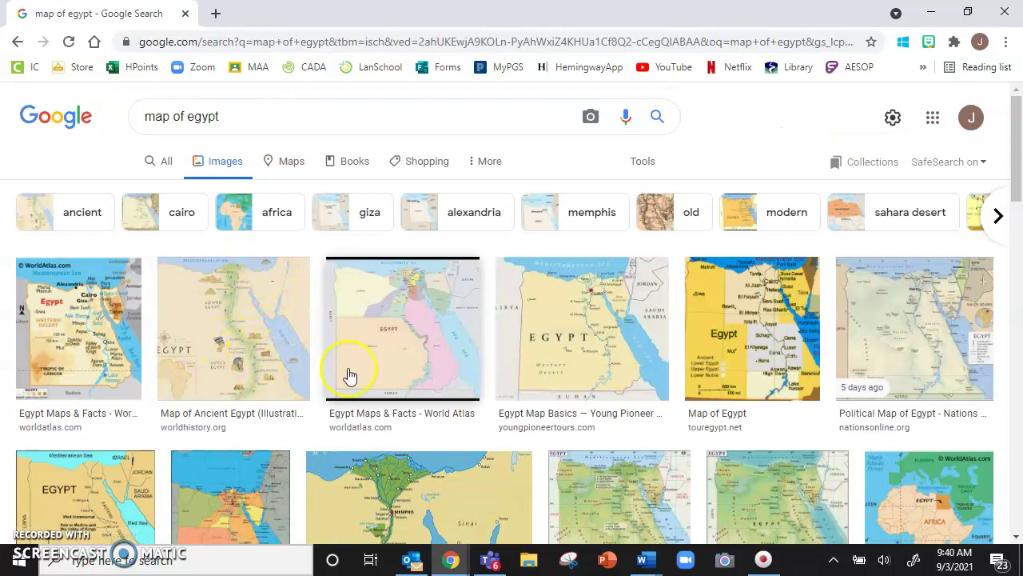
click(571, 358)
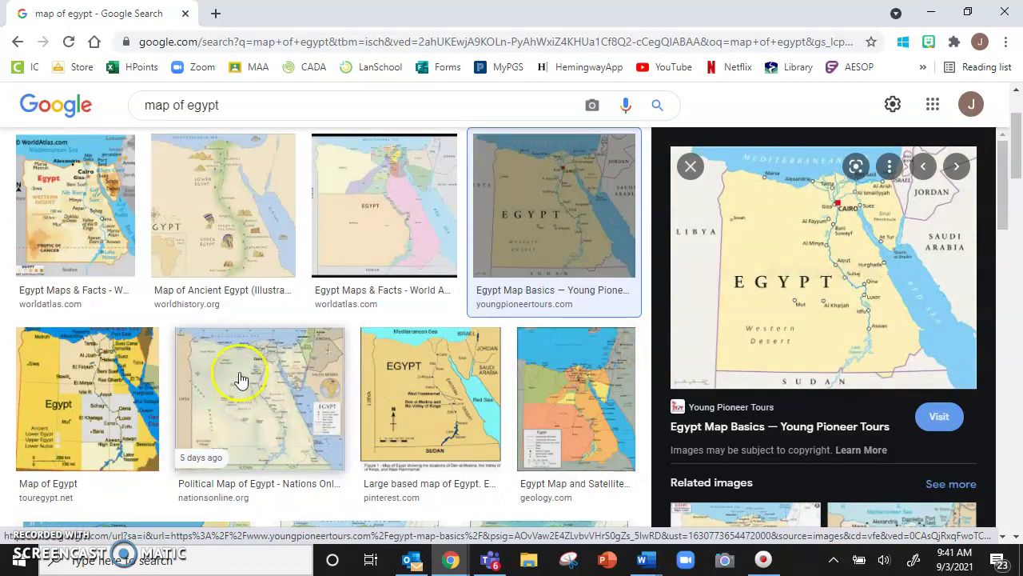
scroll(262, 373, up, 2)
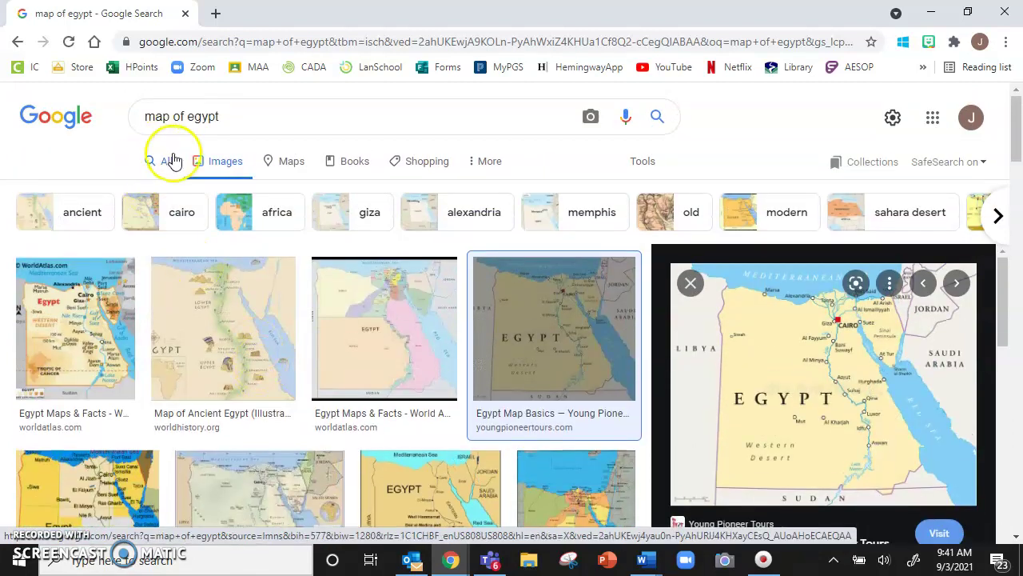
click(191, 116)
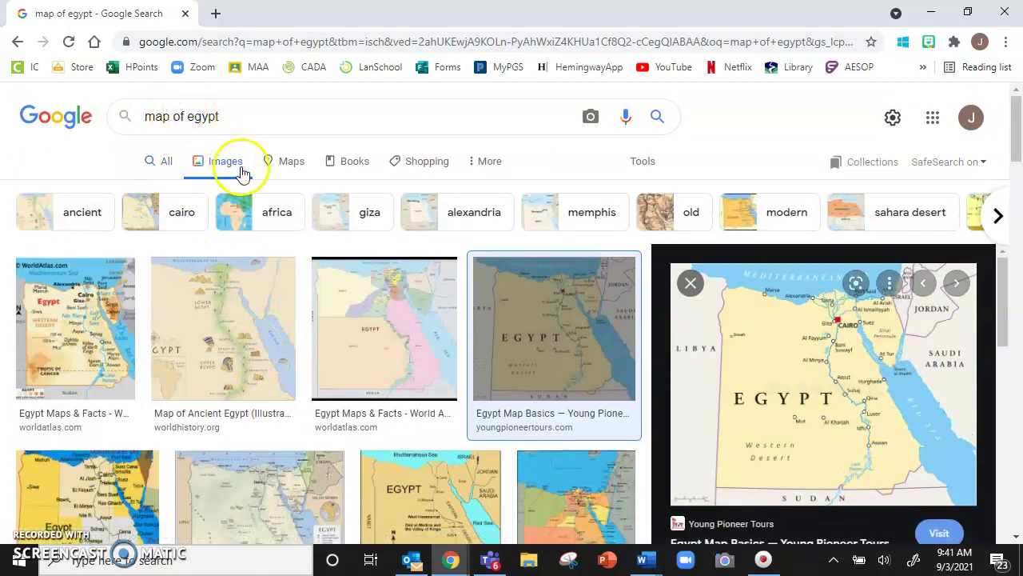
Search for 'map of ancient egypt' and preview the World History Encyclopedia map.
text(ancient)
key(Return)
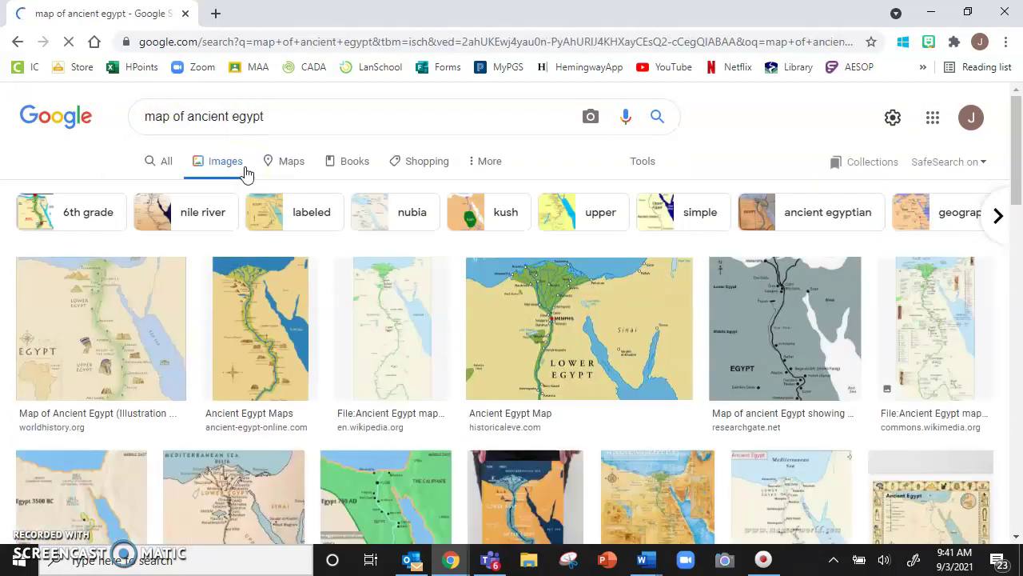
click(276, 320)
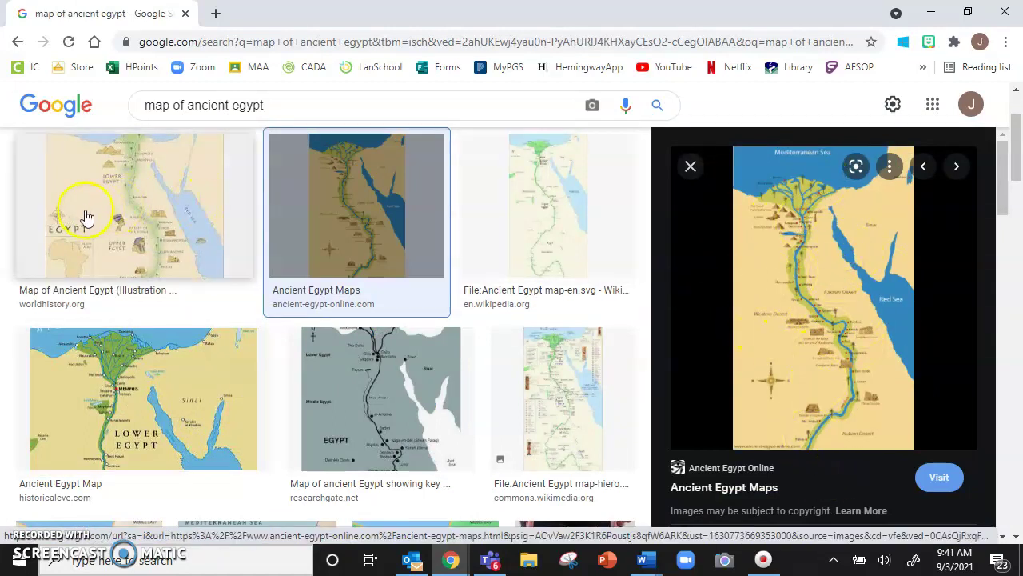
click(116, 230)
Open the ancient Egypt map image in its own tab and zoom in three levels.
right_click(794, 288)
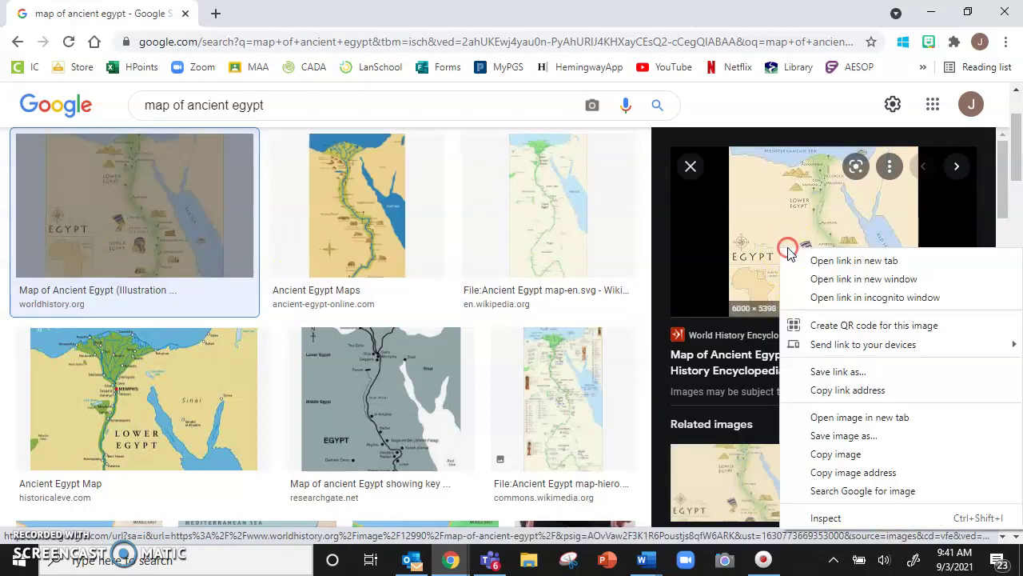
click(898, 427)
click(272, 13)
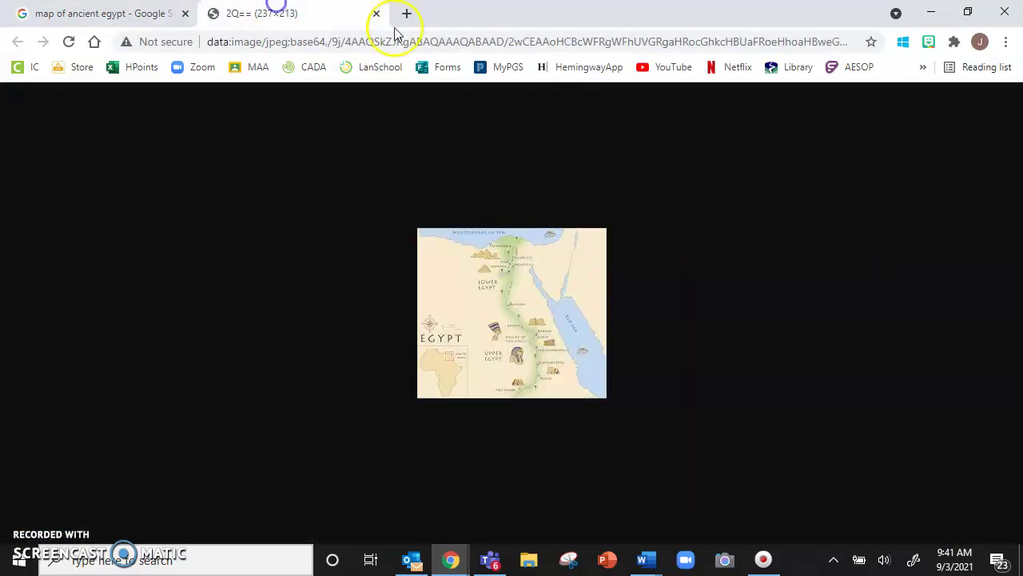
click(1013, 42)
click(959, 192)
click(958, 192)
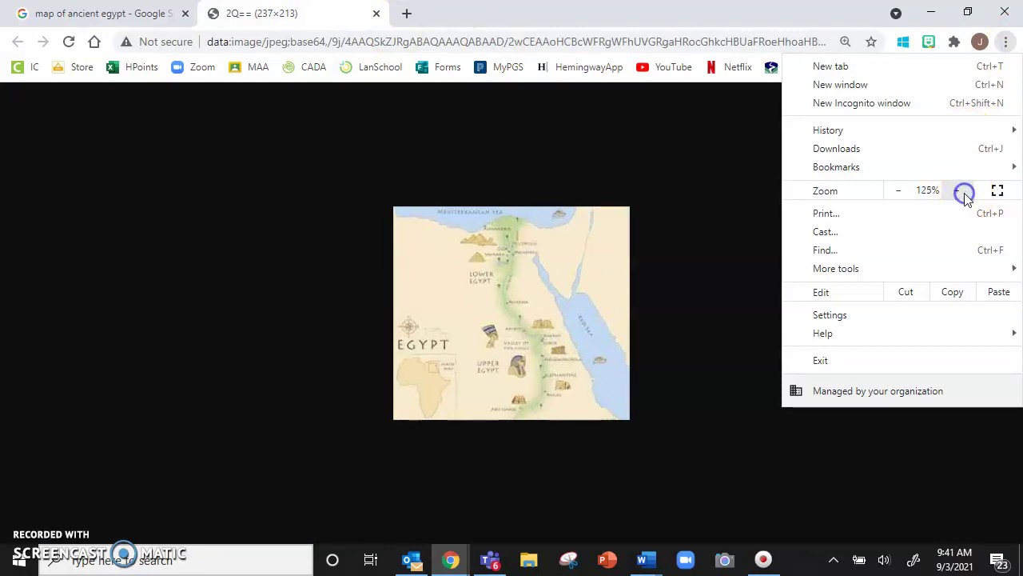
click(959, 192)
click(958, 192)
click(959, 192)
click(958, 192)
click(772, 260)
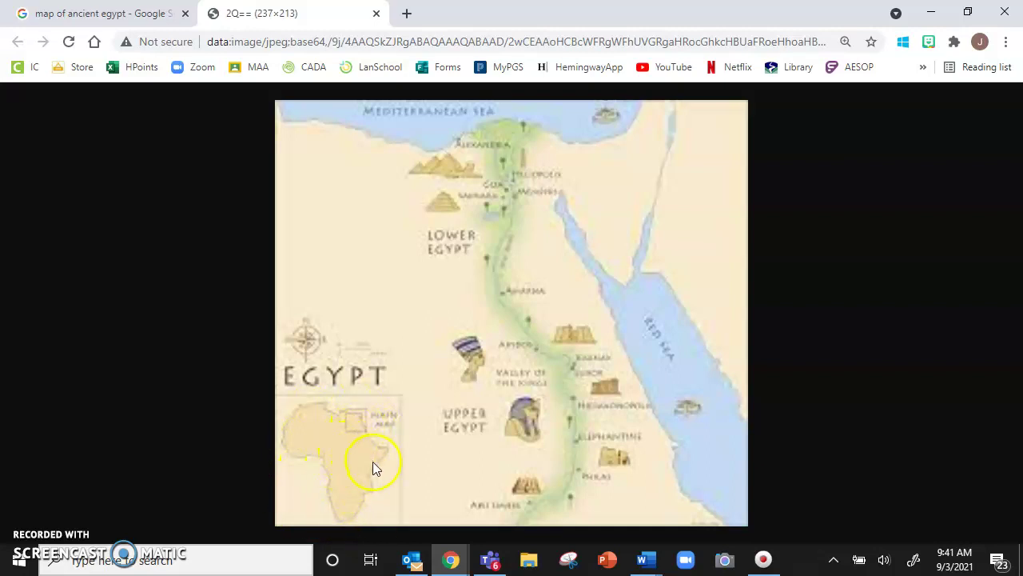
click(648, 558)
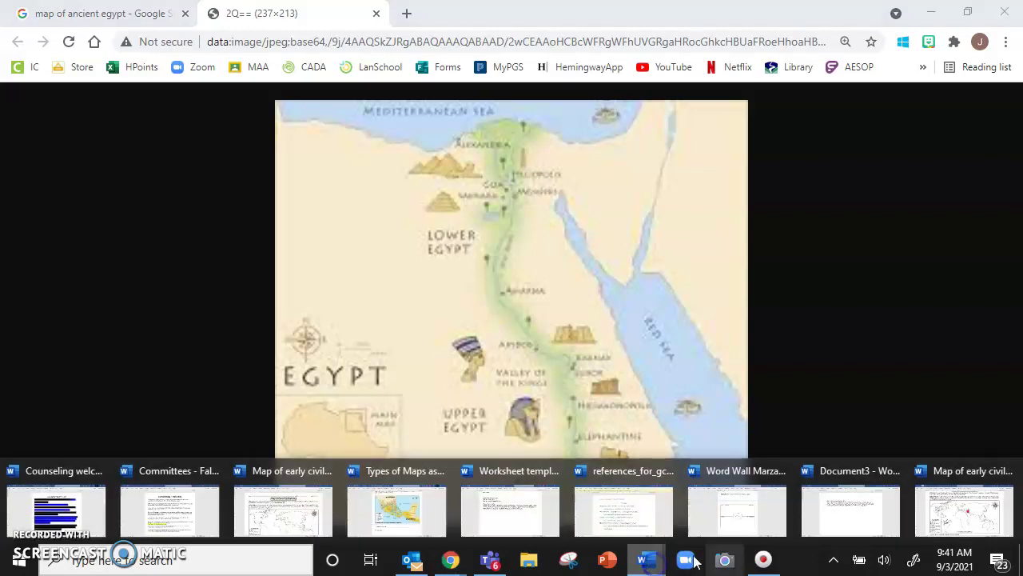
Switch the pen to green and ink Egypt along the Nile and its legend box.
click(969, 521)
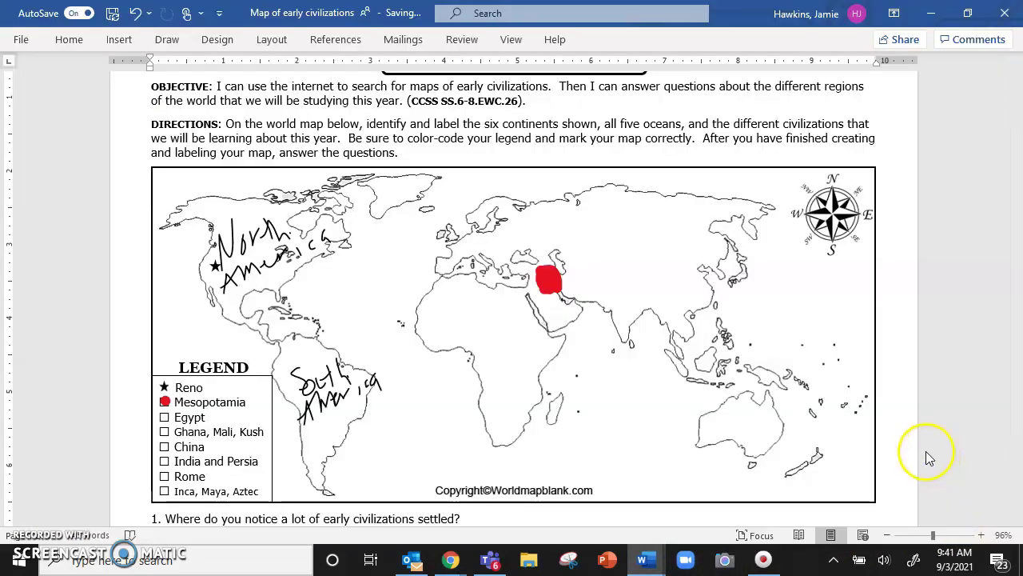
click(178, 42)
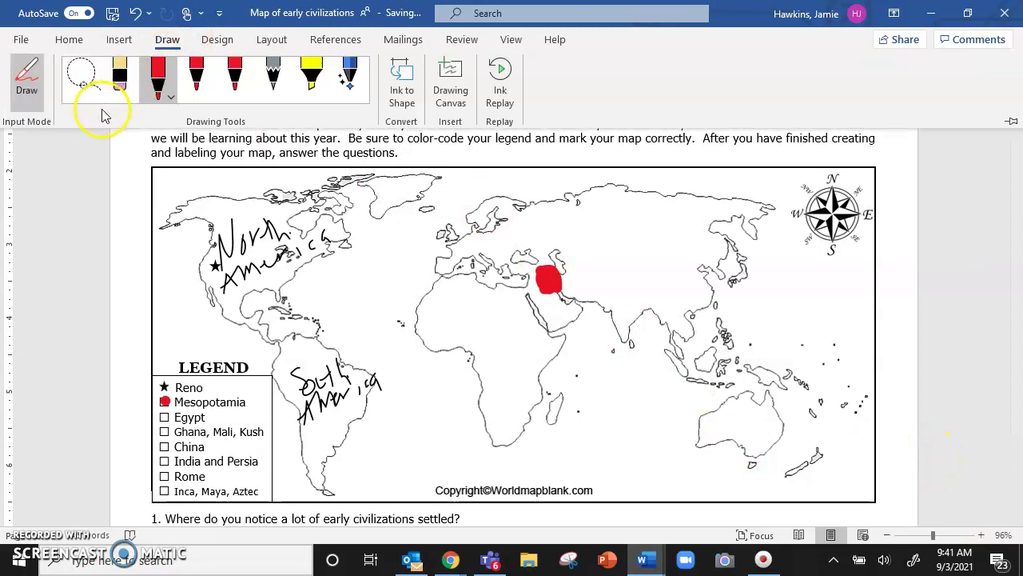
click(171, 96)
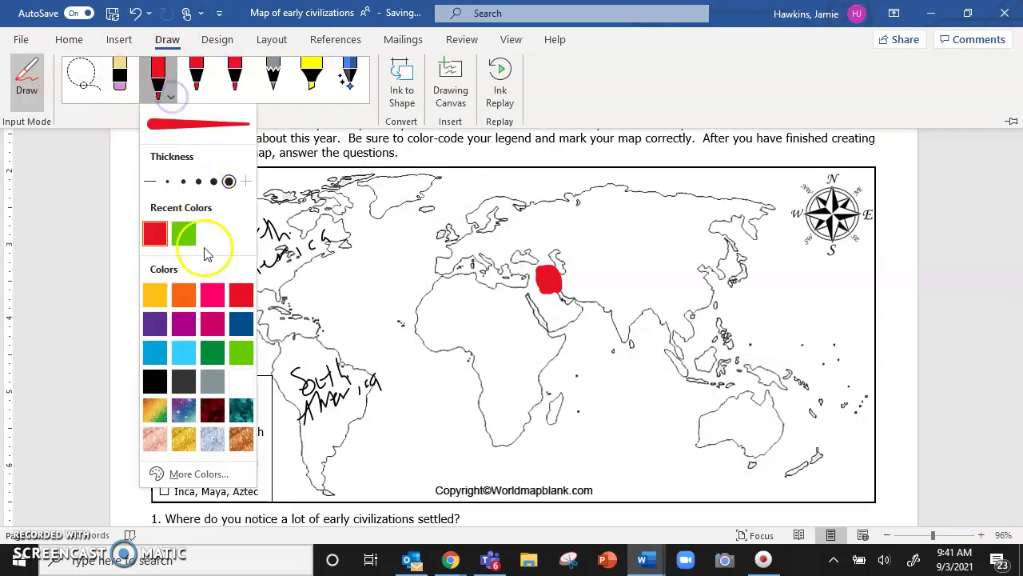
click(183, 234)
click(30, 92)
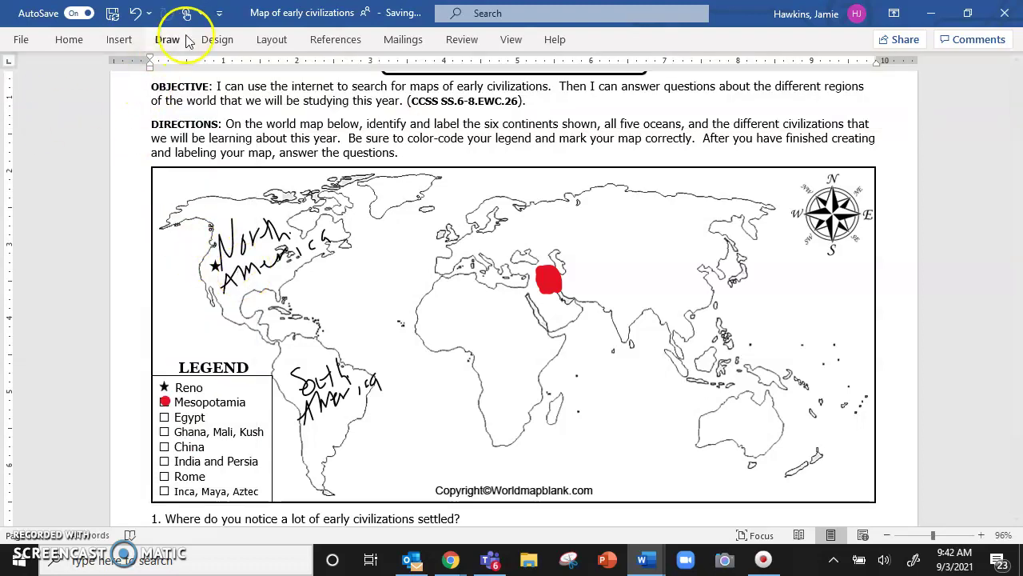
click(168, 40)
click(32, 91)
click(248, 278)
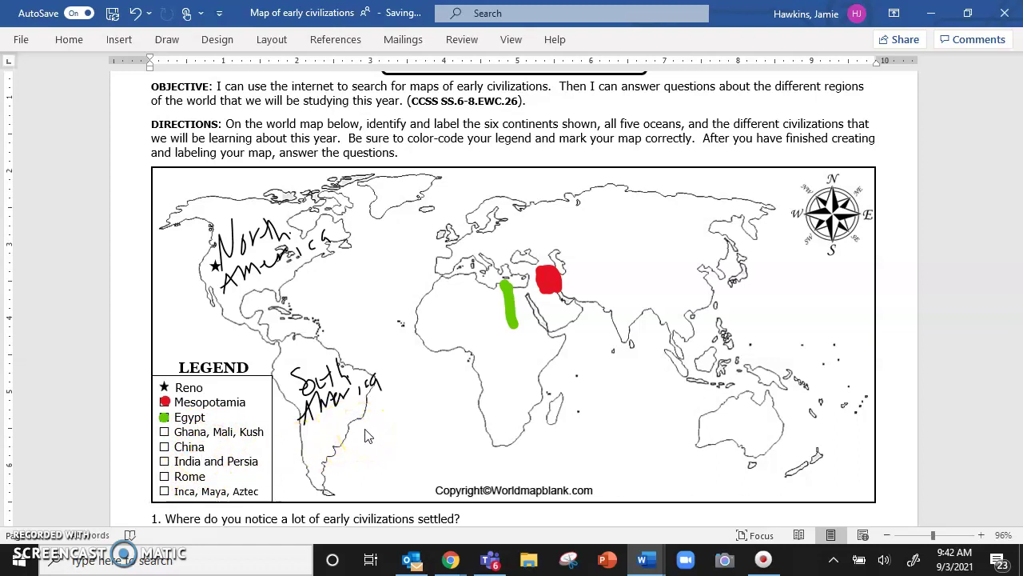
Close the ancient Egypt image tab and bring the Map of early civilizations worksheet forward.
click(451, 560)
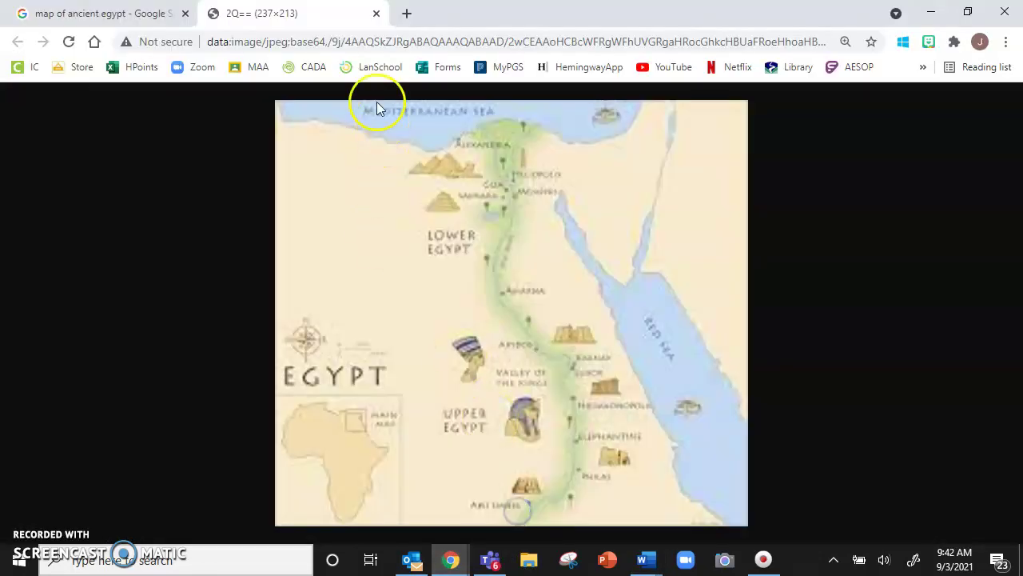
click(374, 13)
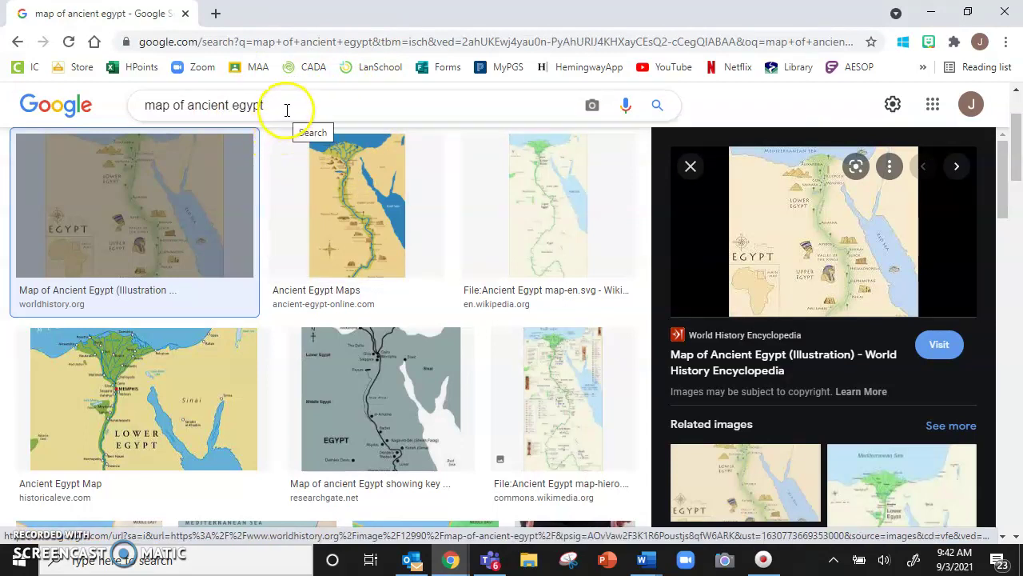
click(644, 558)
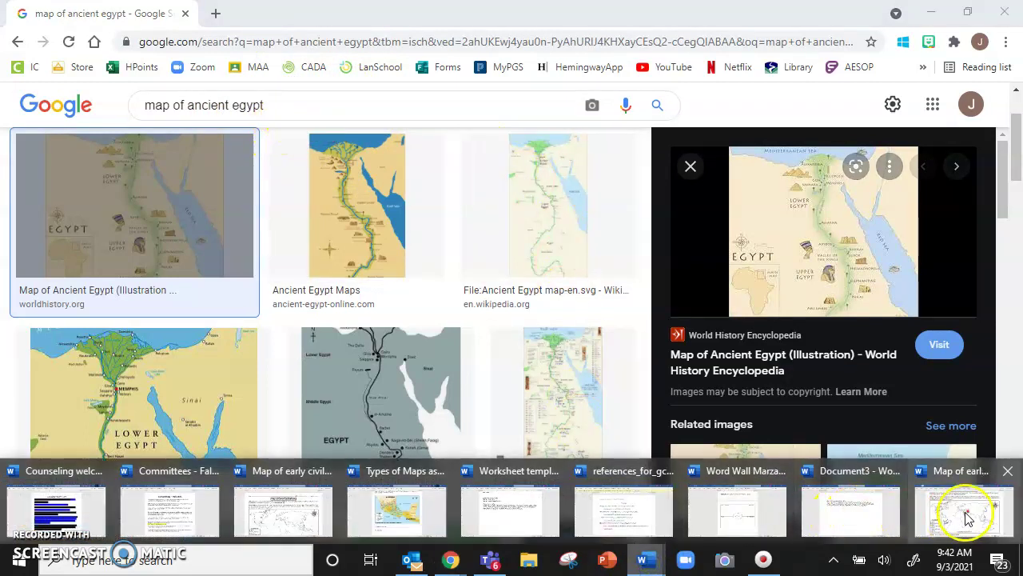
click(965, 514)
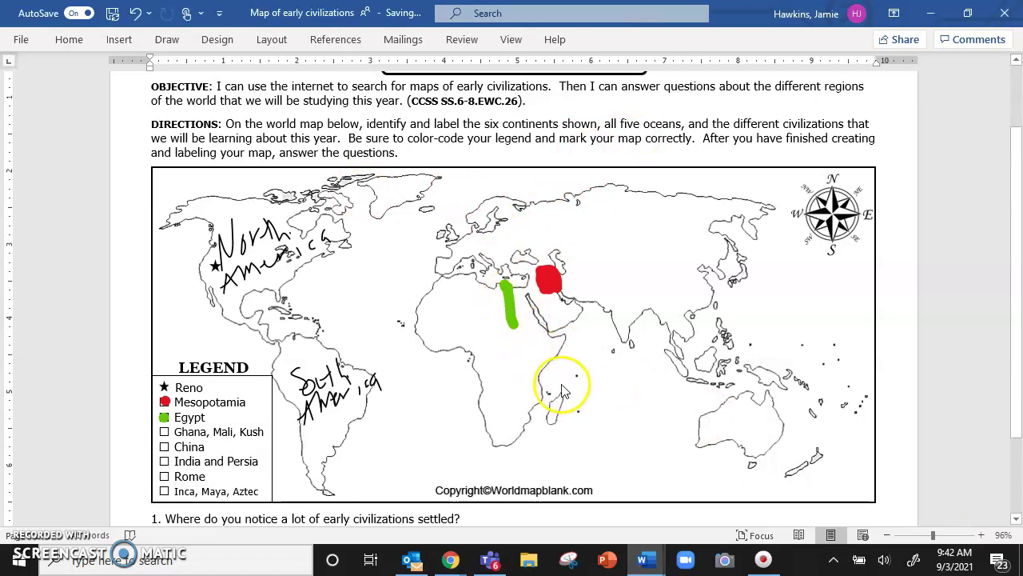
scroll(564, 391, down, 1)
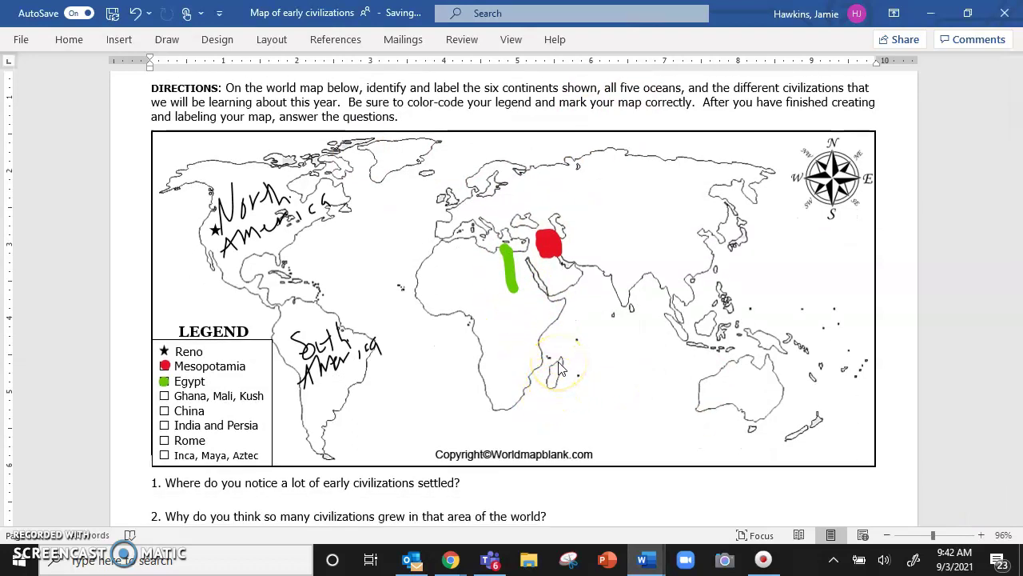
scroll(557, 356, down, 2)
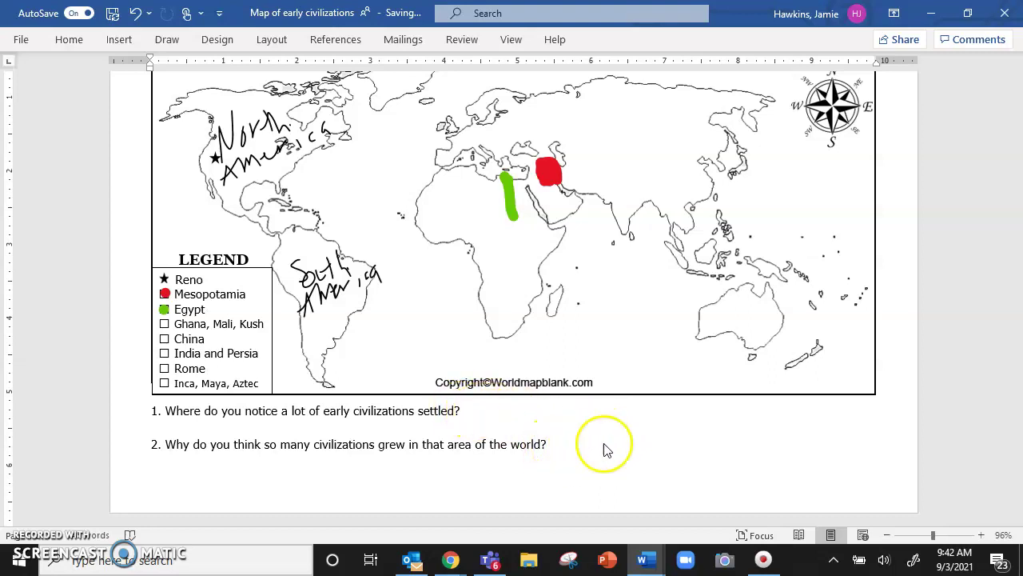
scroll(578, 450, up, 1)
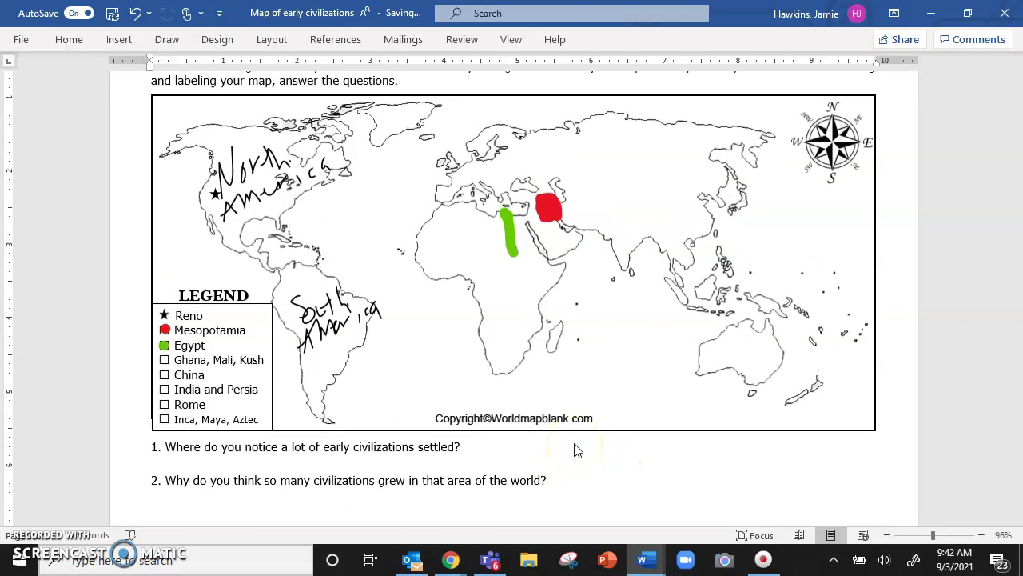